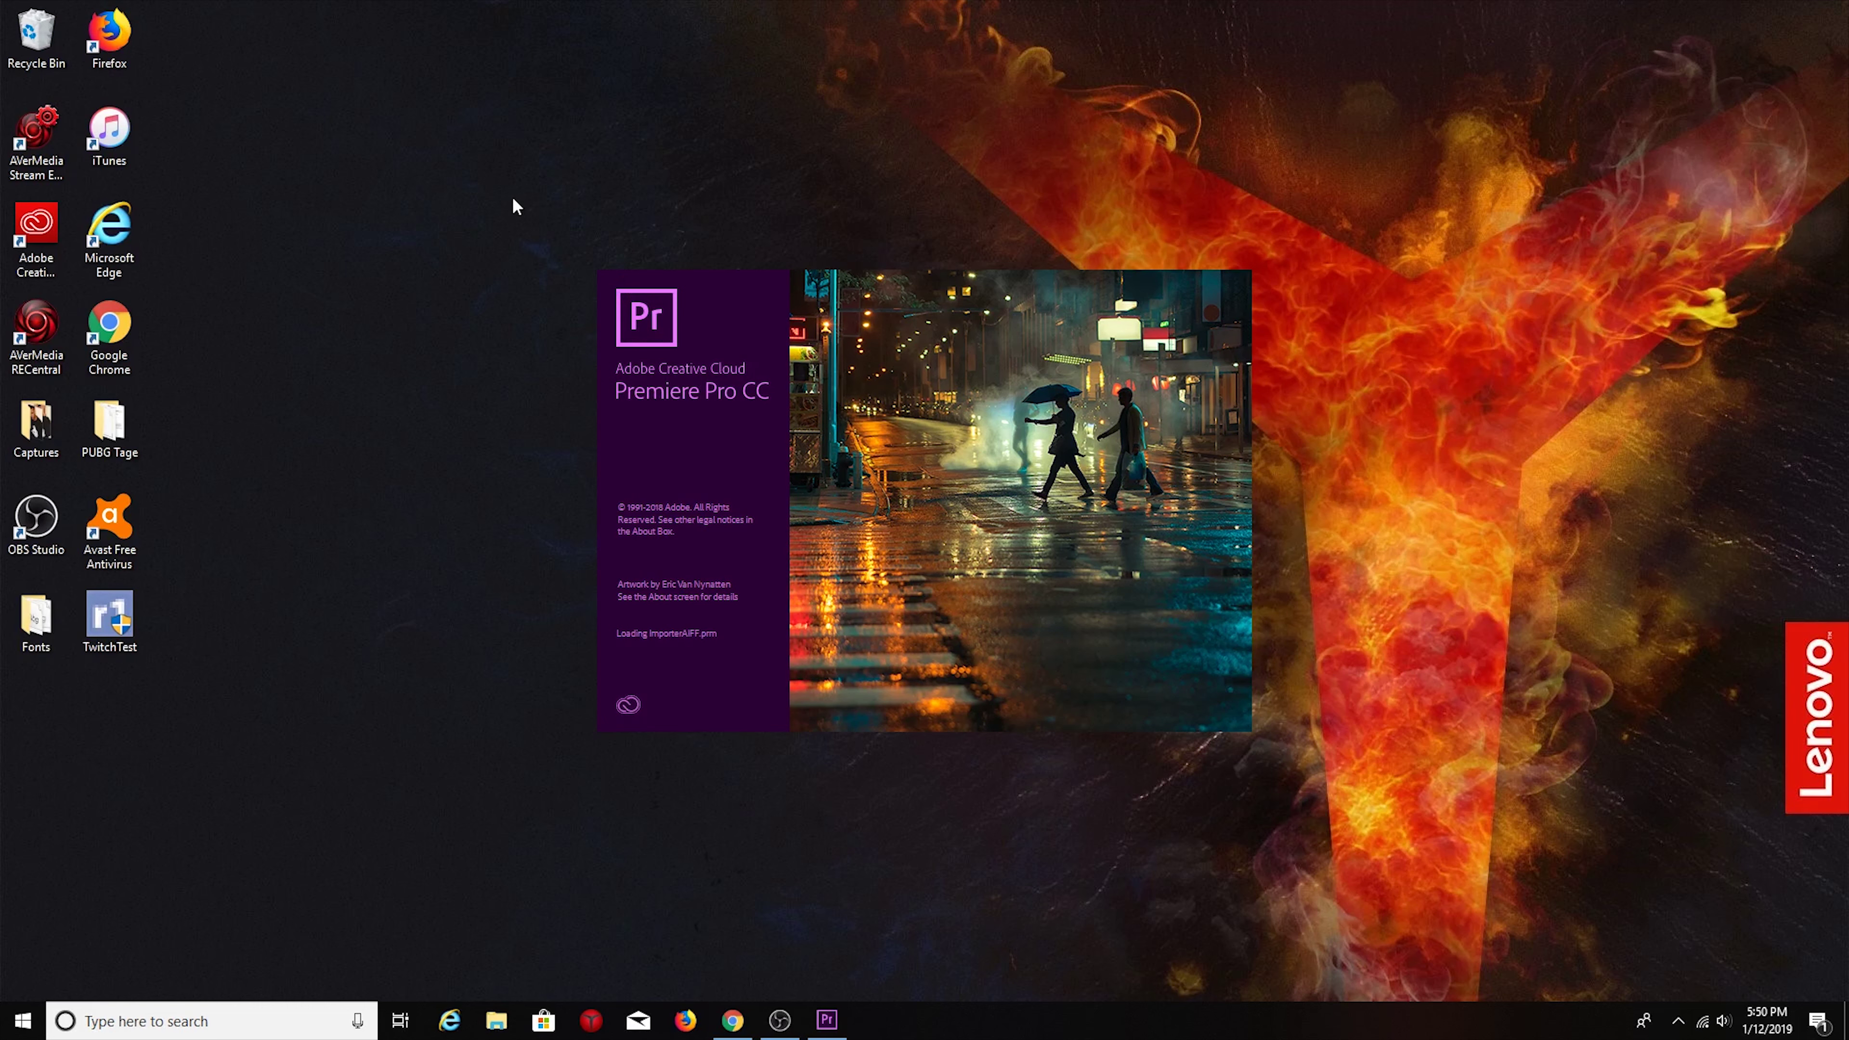
Step: Create a new project named Ep 1 Tutorial with the default settings
{"action": "left_click_drag", "start_coordinate": [523, 203], "coordinate": [1320, 795]}
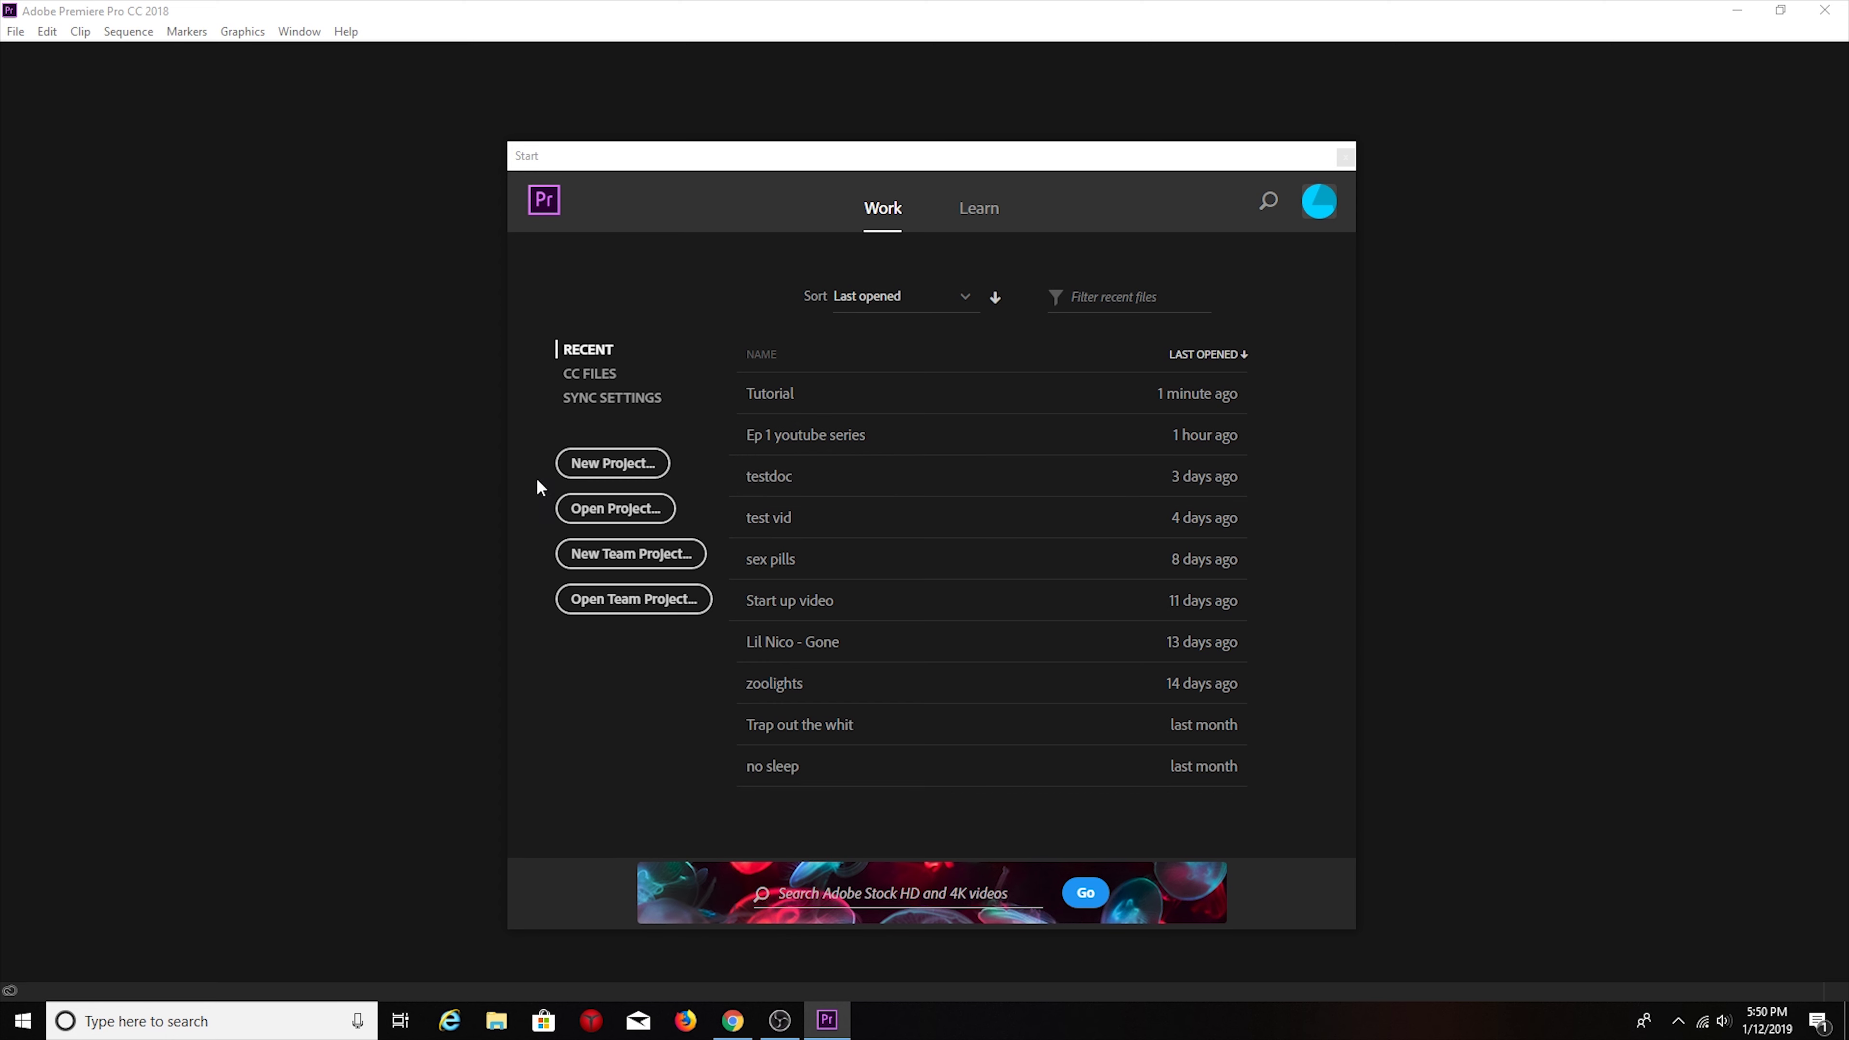
{"action": "left_click", "coordinate": [595, 469]}
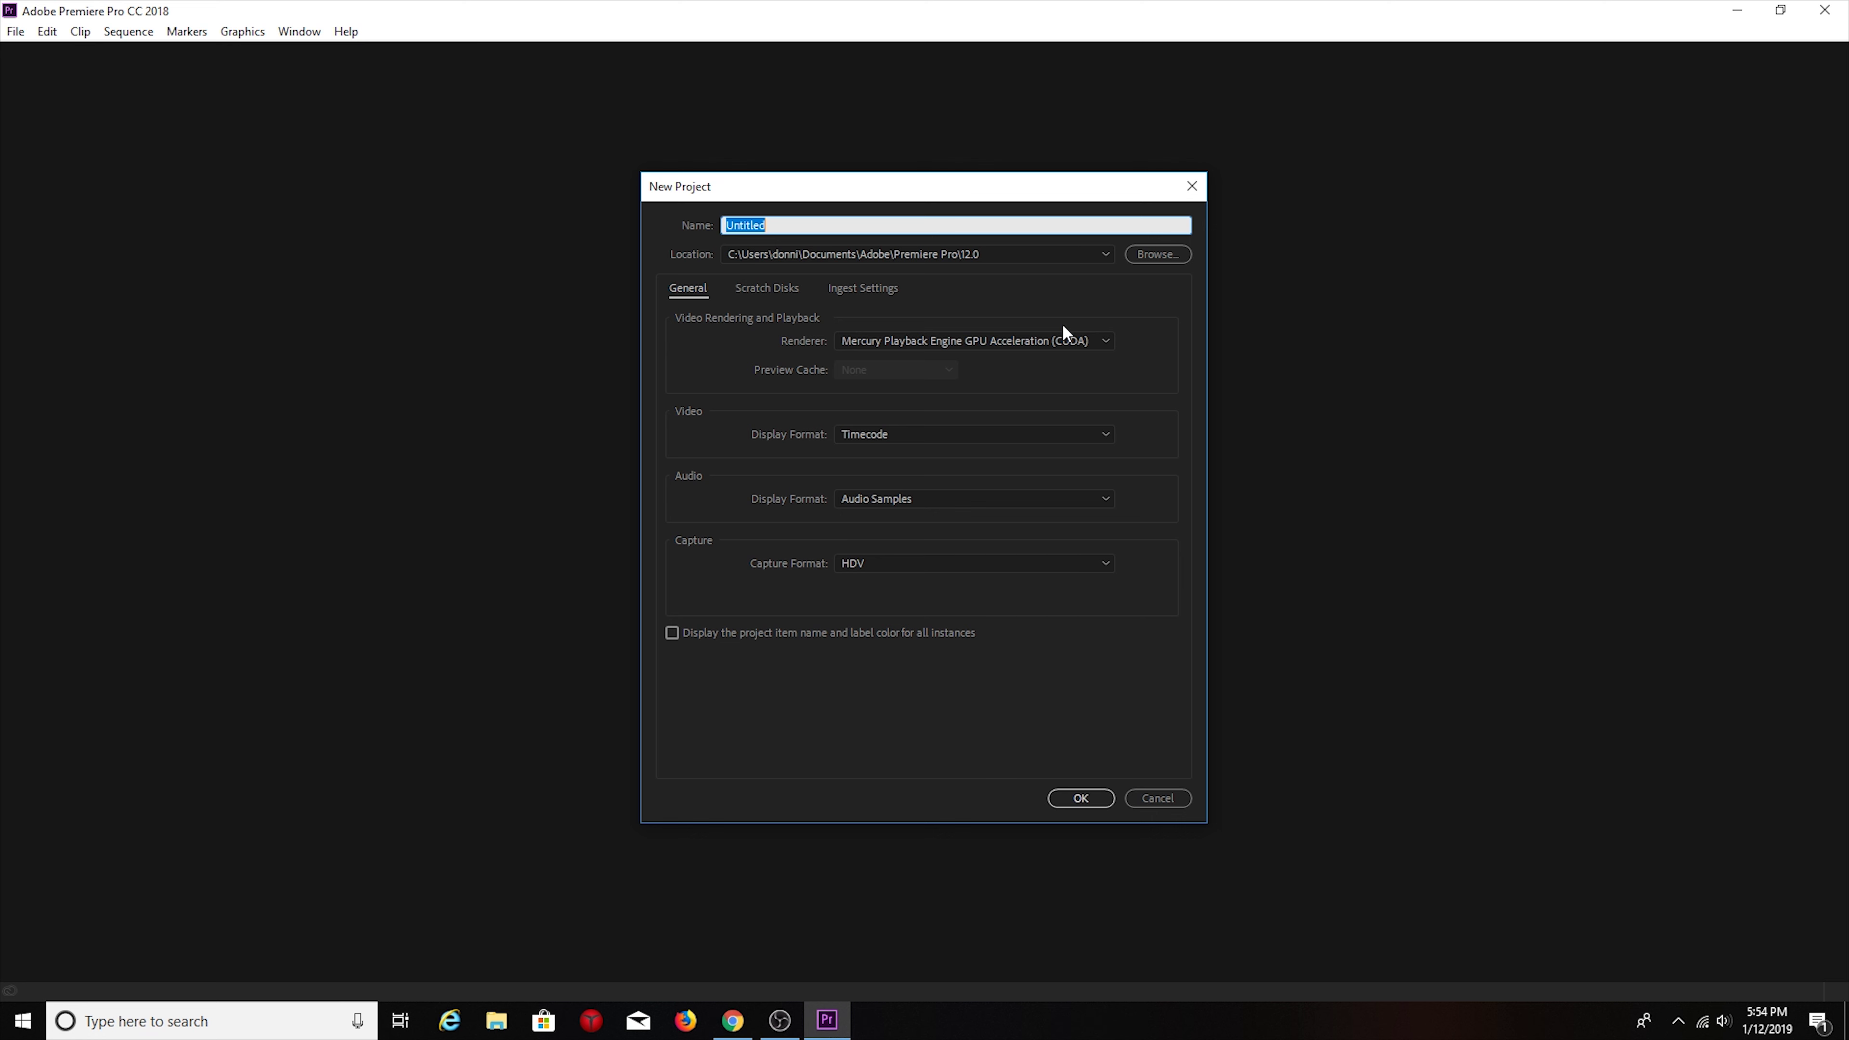
{"action": "key", "text": "BackSpace"}
{"action": "left_click", "coordinate": [1057, 800]}
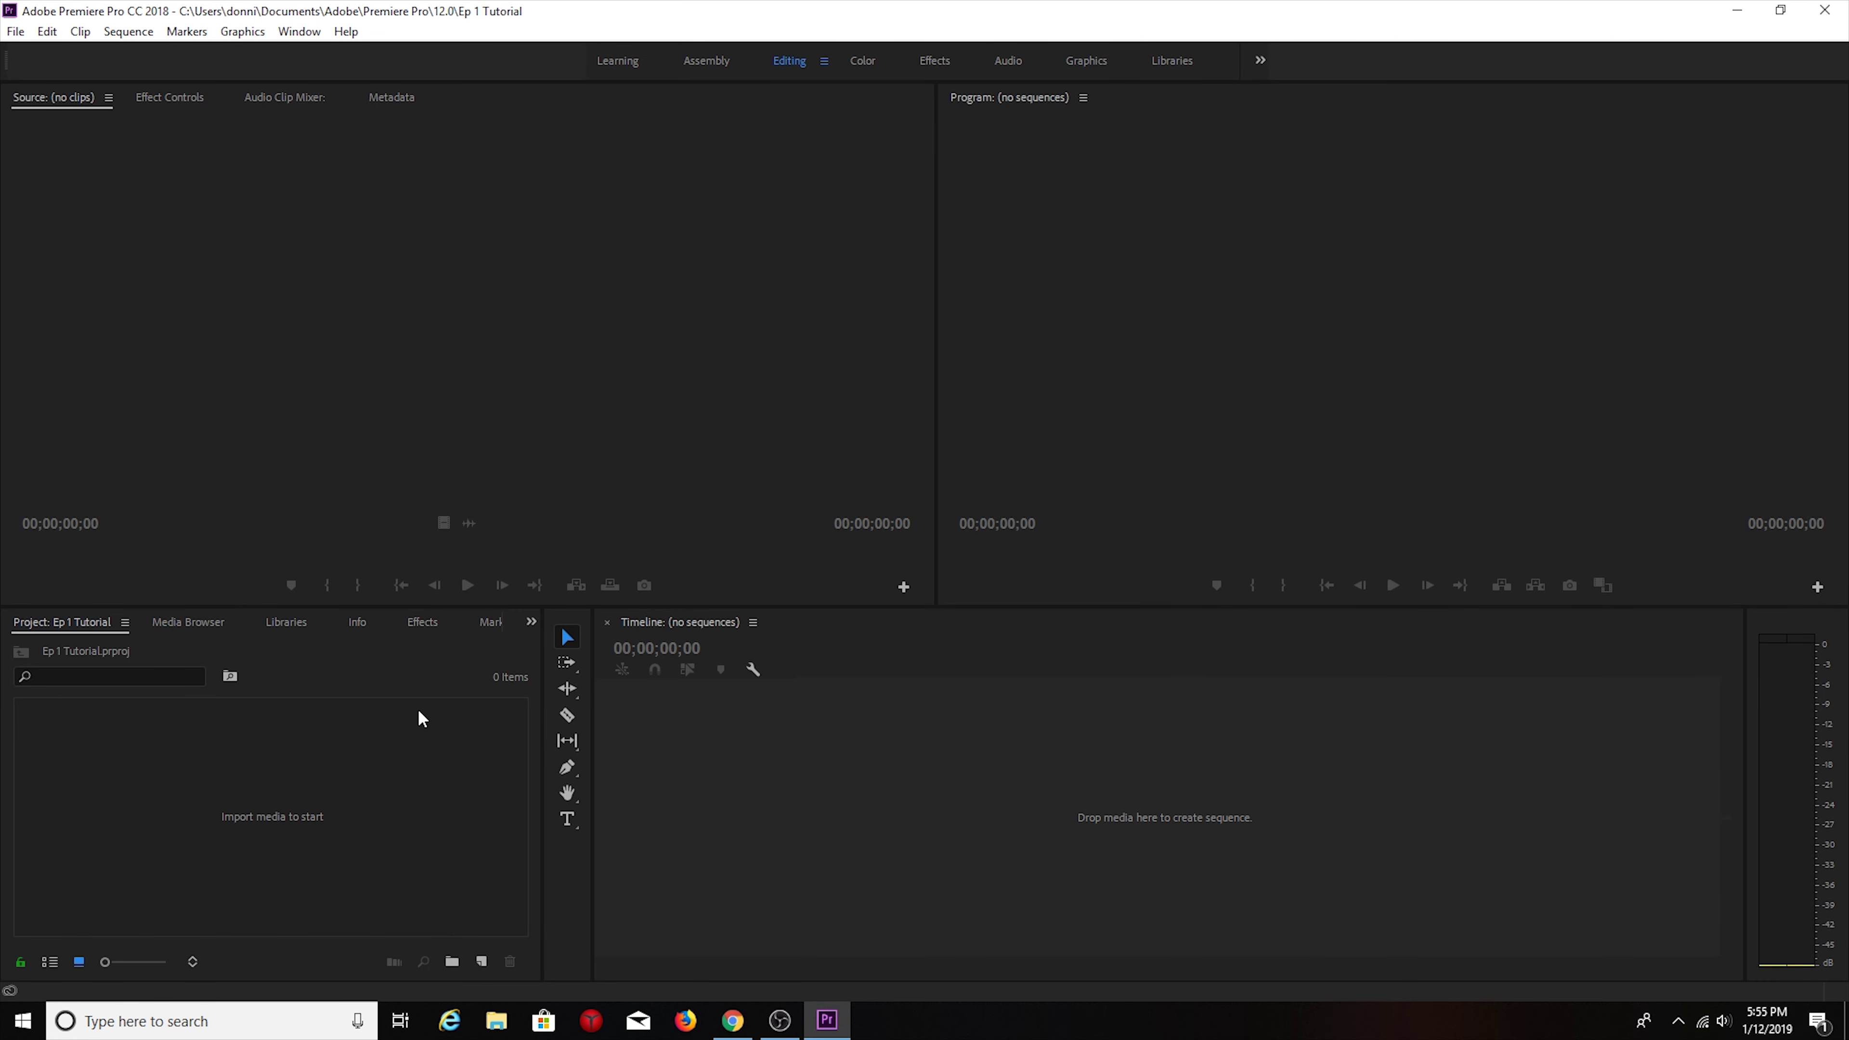
Step: Import the video file Pexels Videos 1510092 from the Downloads folder into the project
{"action": "left_click", "coordinate": [412, 713]}
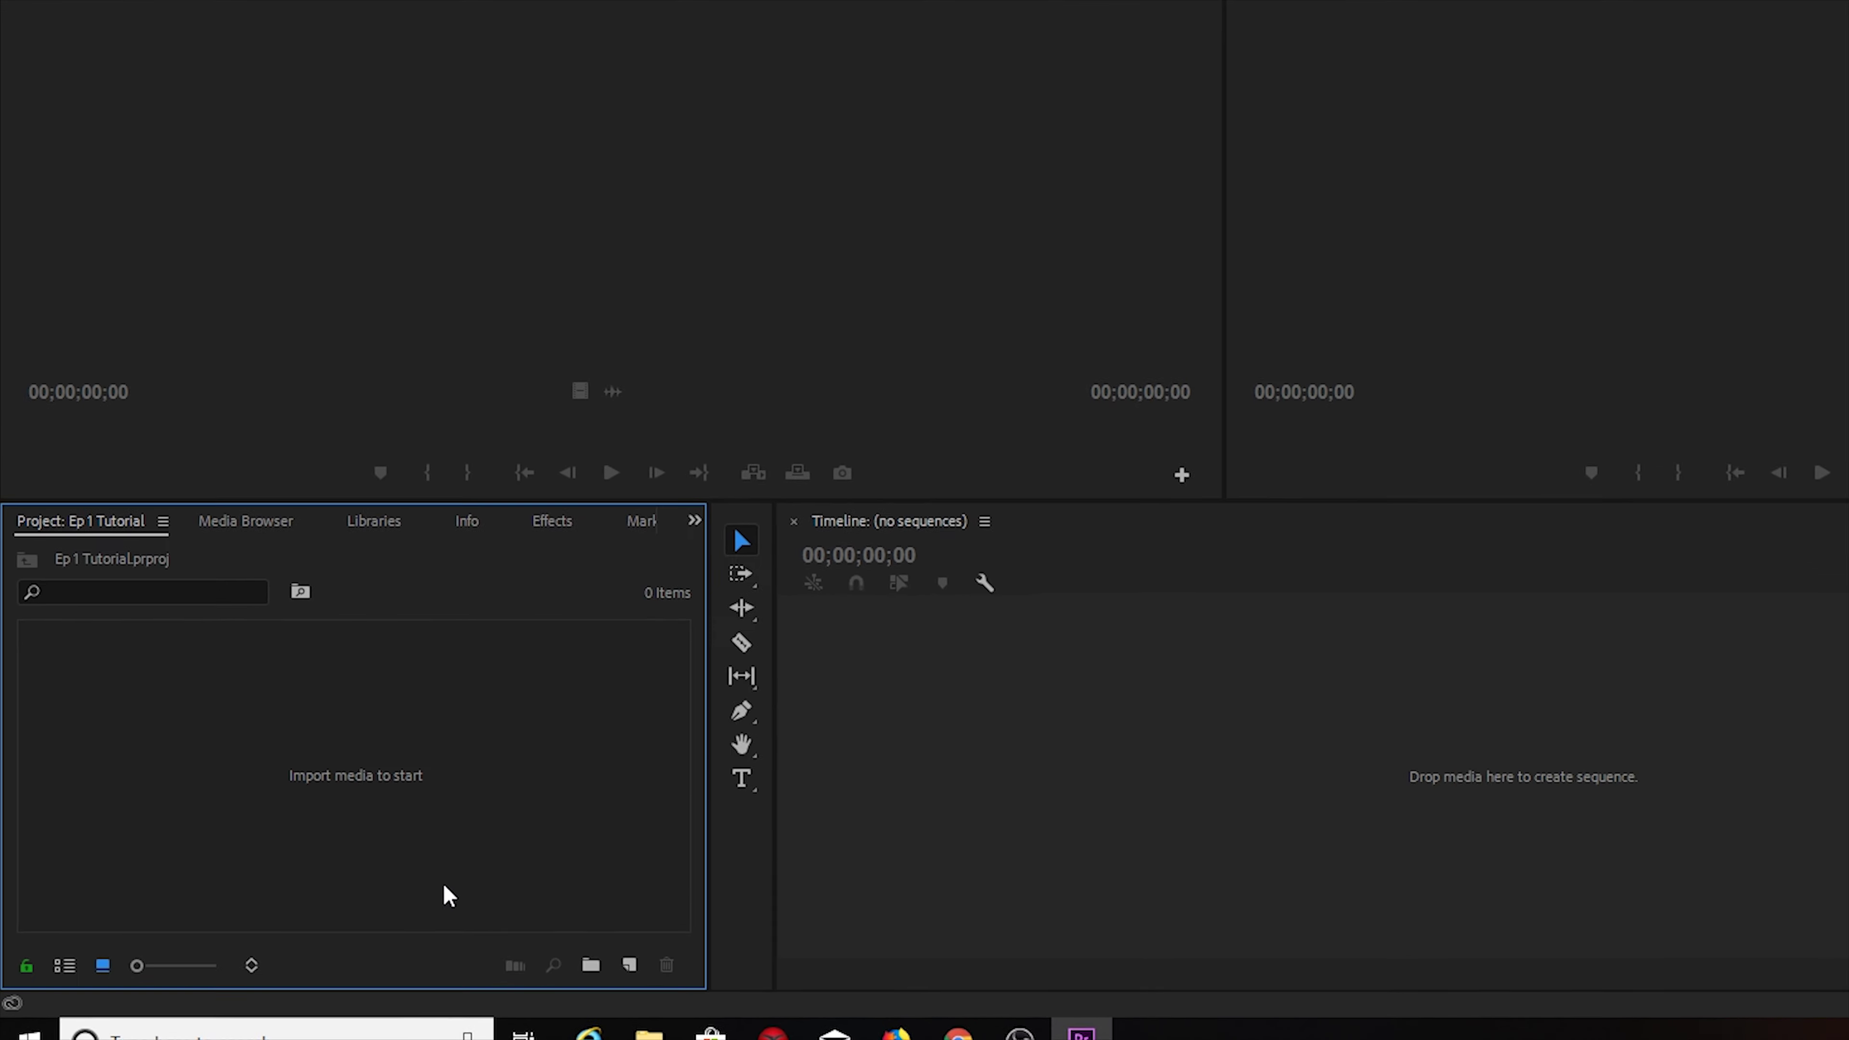
{"action": "right_click", "coordinate": [429, 754]}
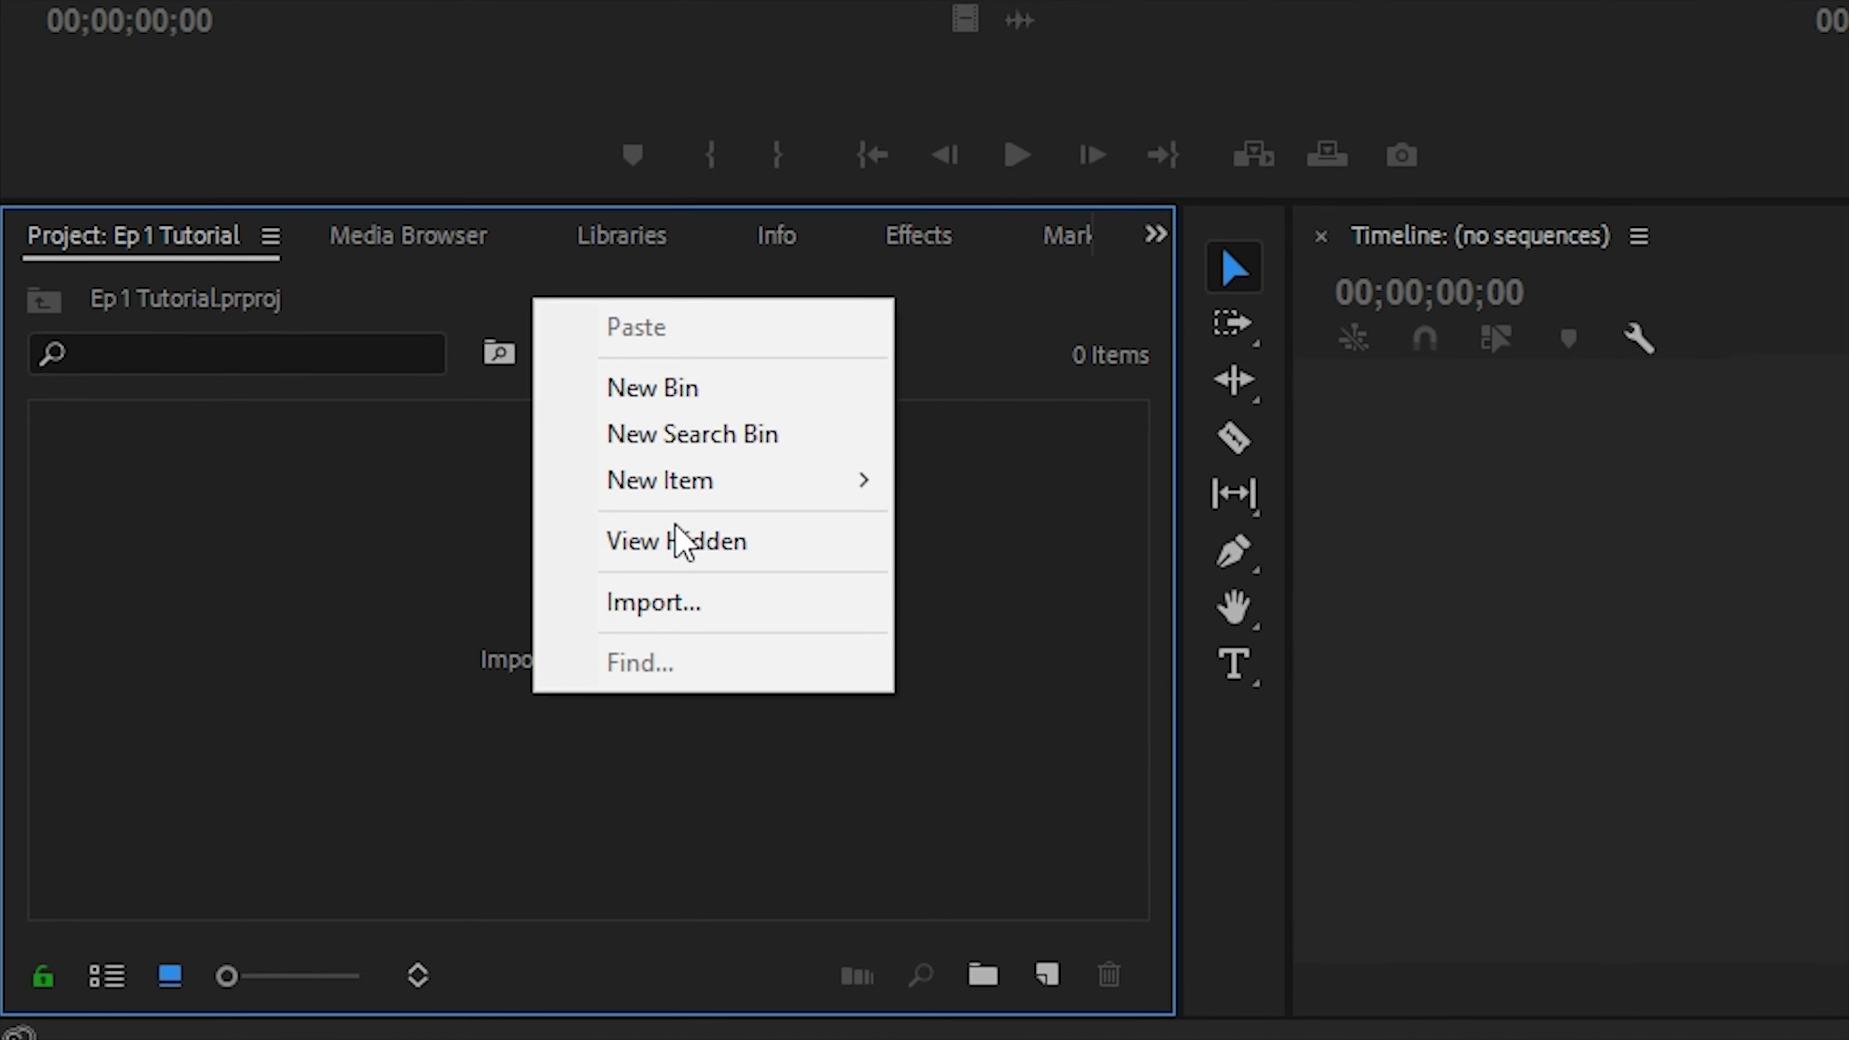
{"action": "left_click", "coordinate": [892, 547]}
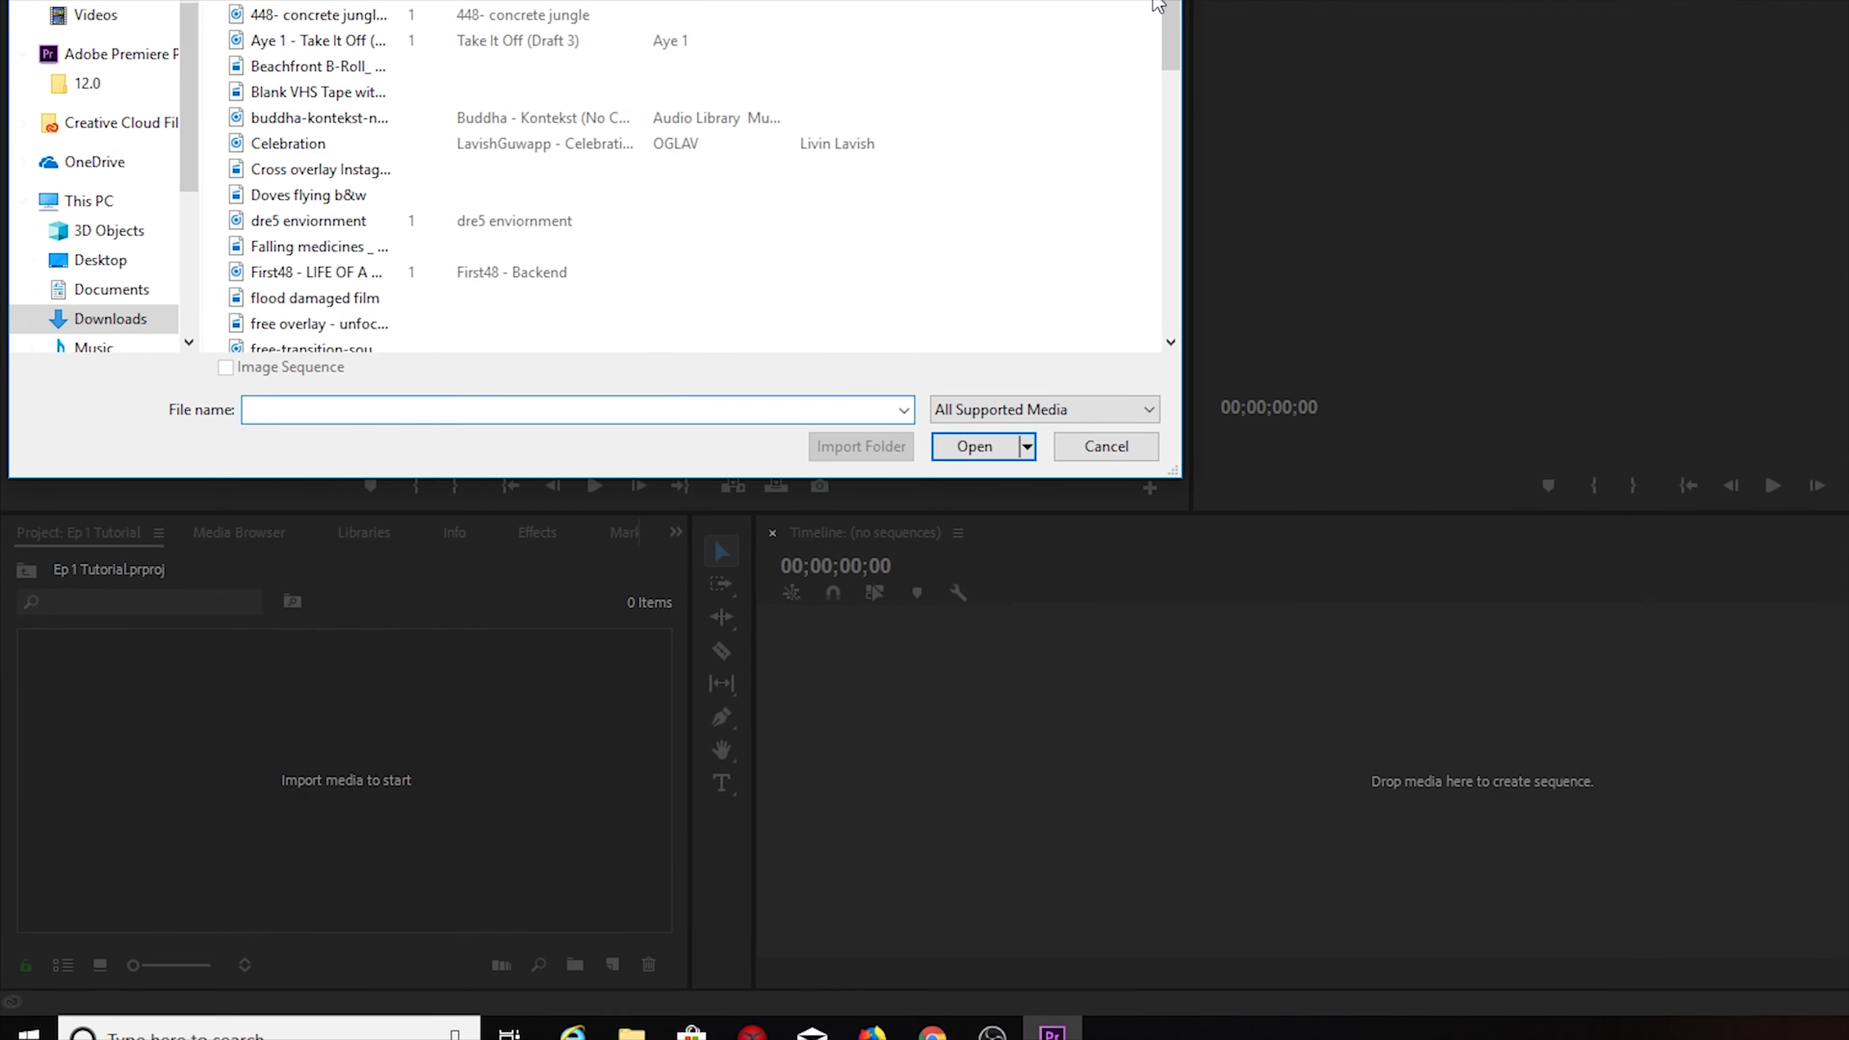
{"action": "left_click_drag", "start_coordinate": [926, 190], "coordinate": [915, 342]}
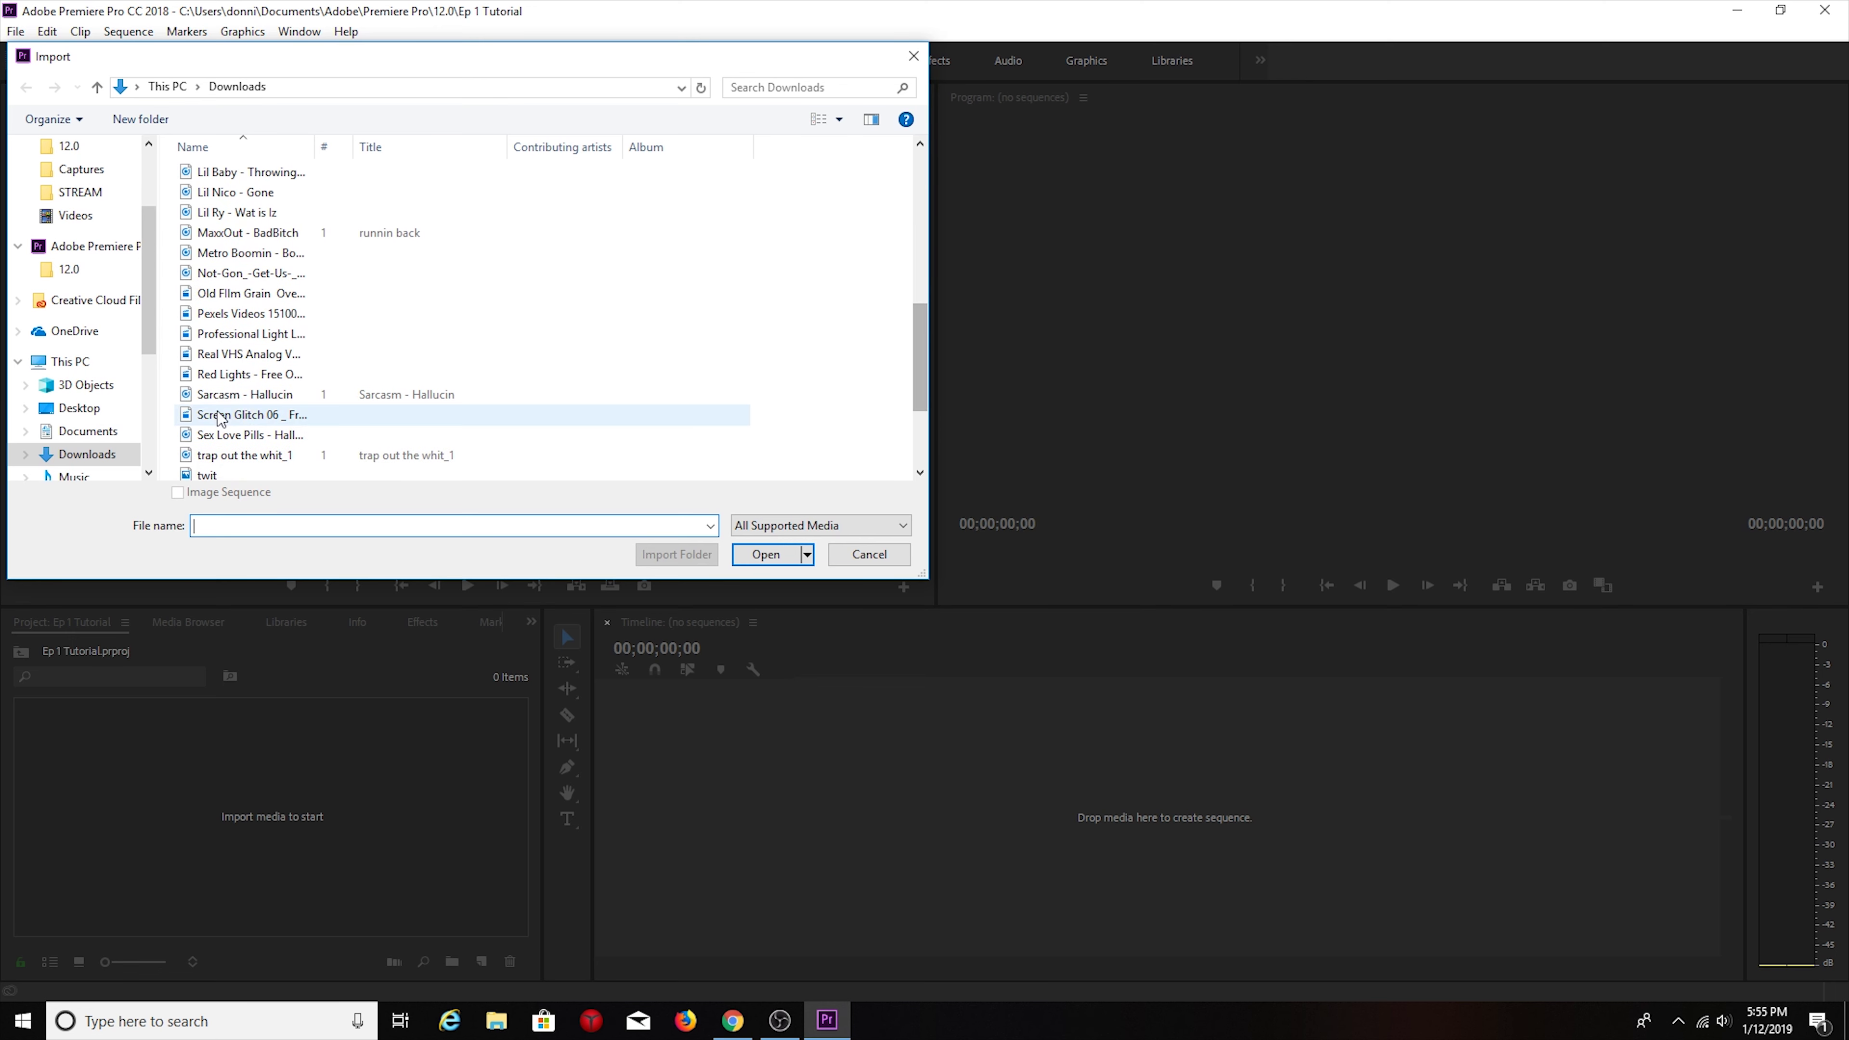
{"action": "scroll", "coordinate": [255, 386], "scroll_direction": "down", "scroll_amount": 3}
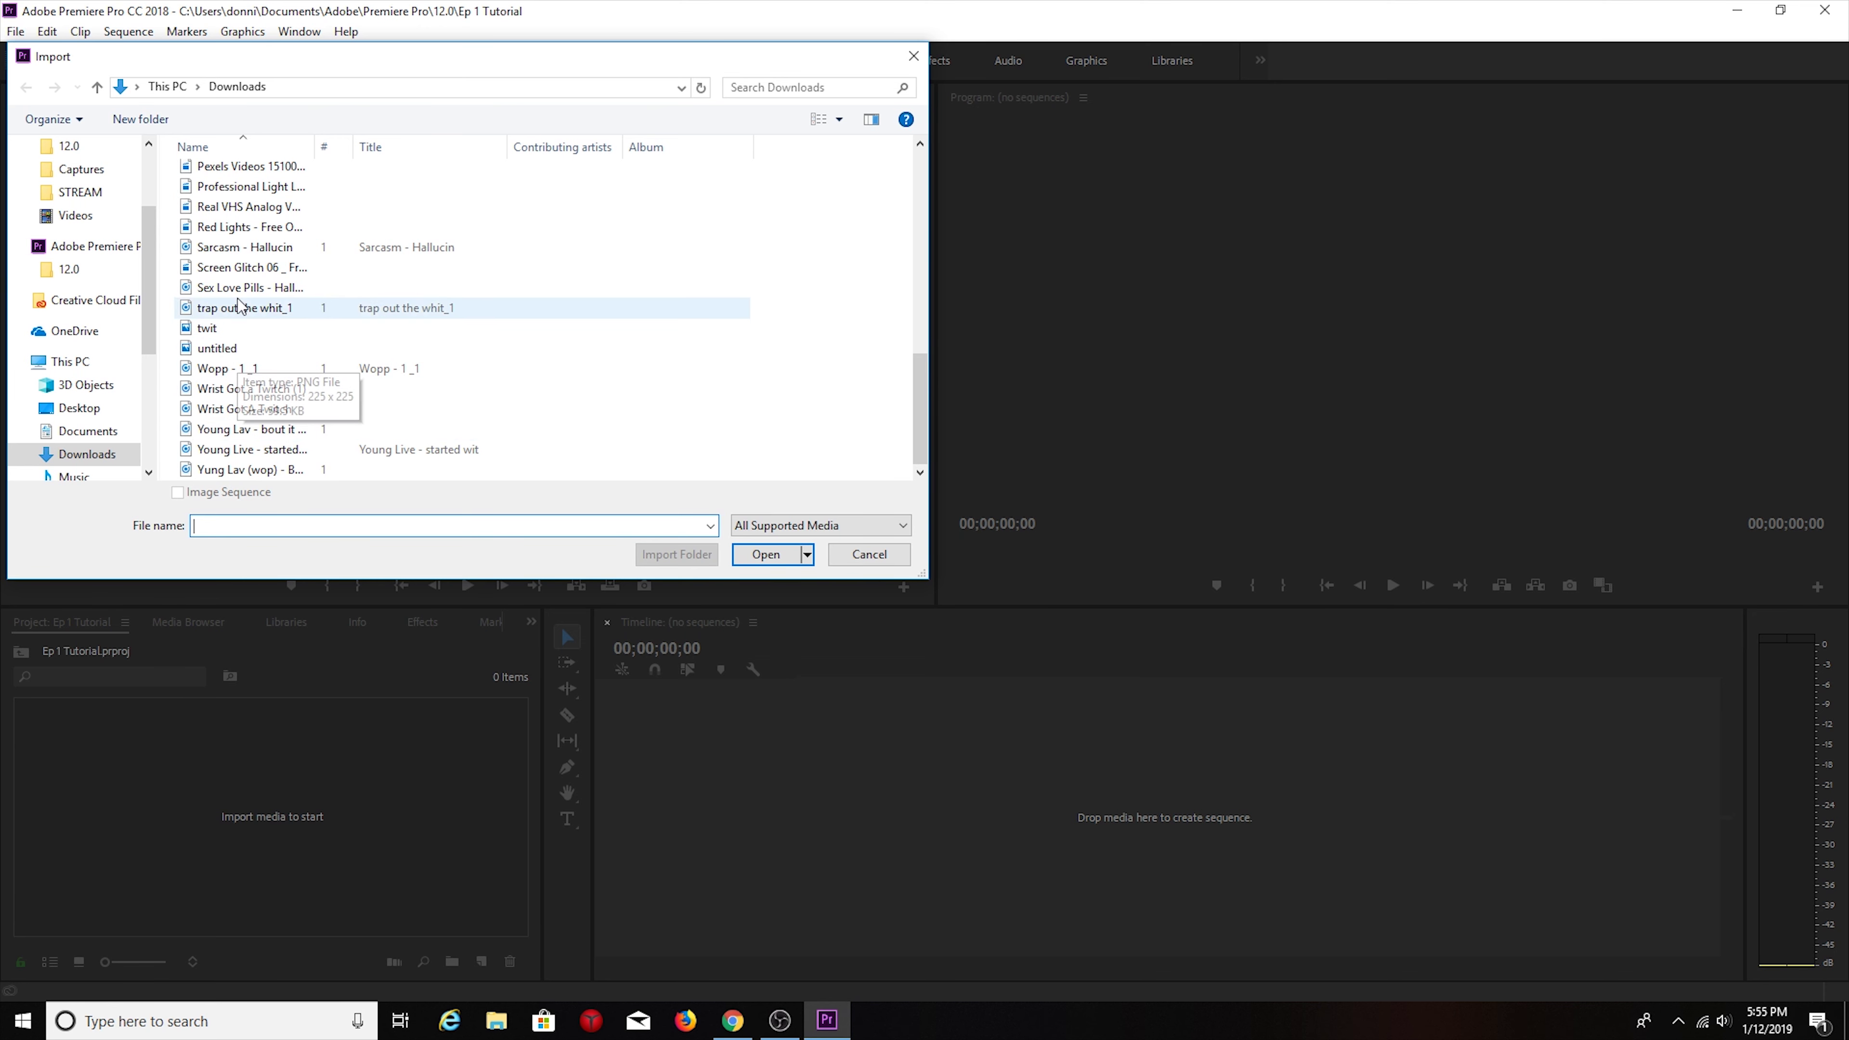
{"action": "left_click", "coordinate": [261, 167]}
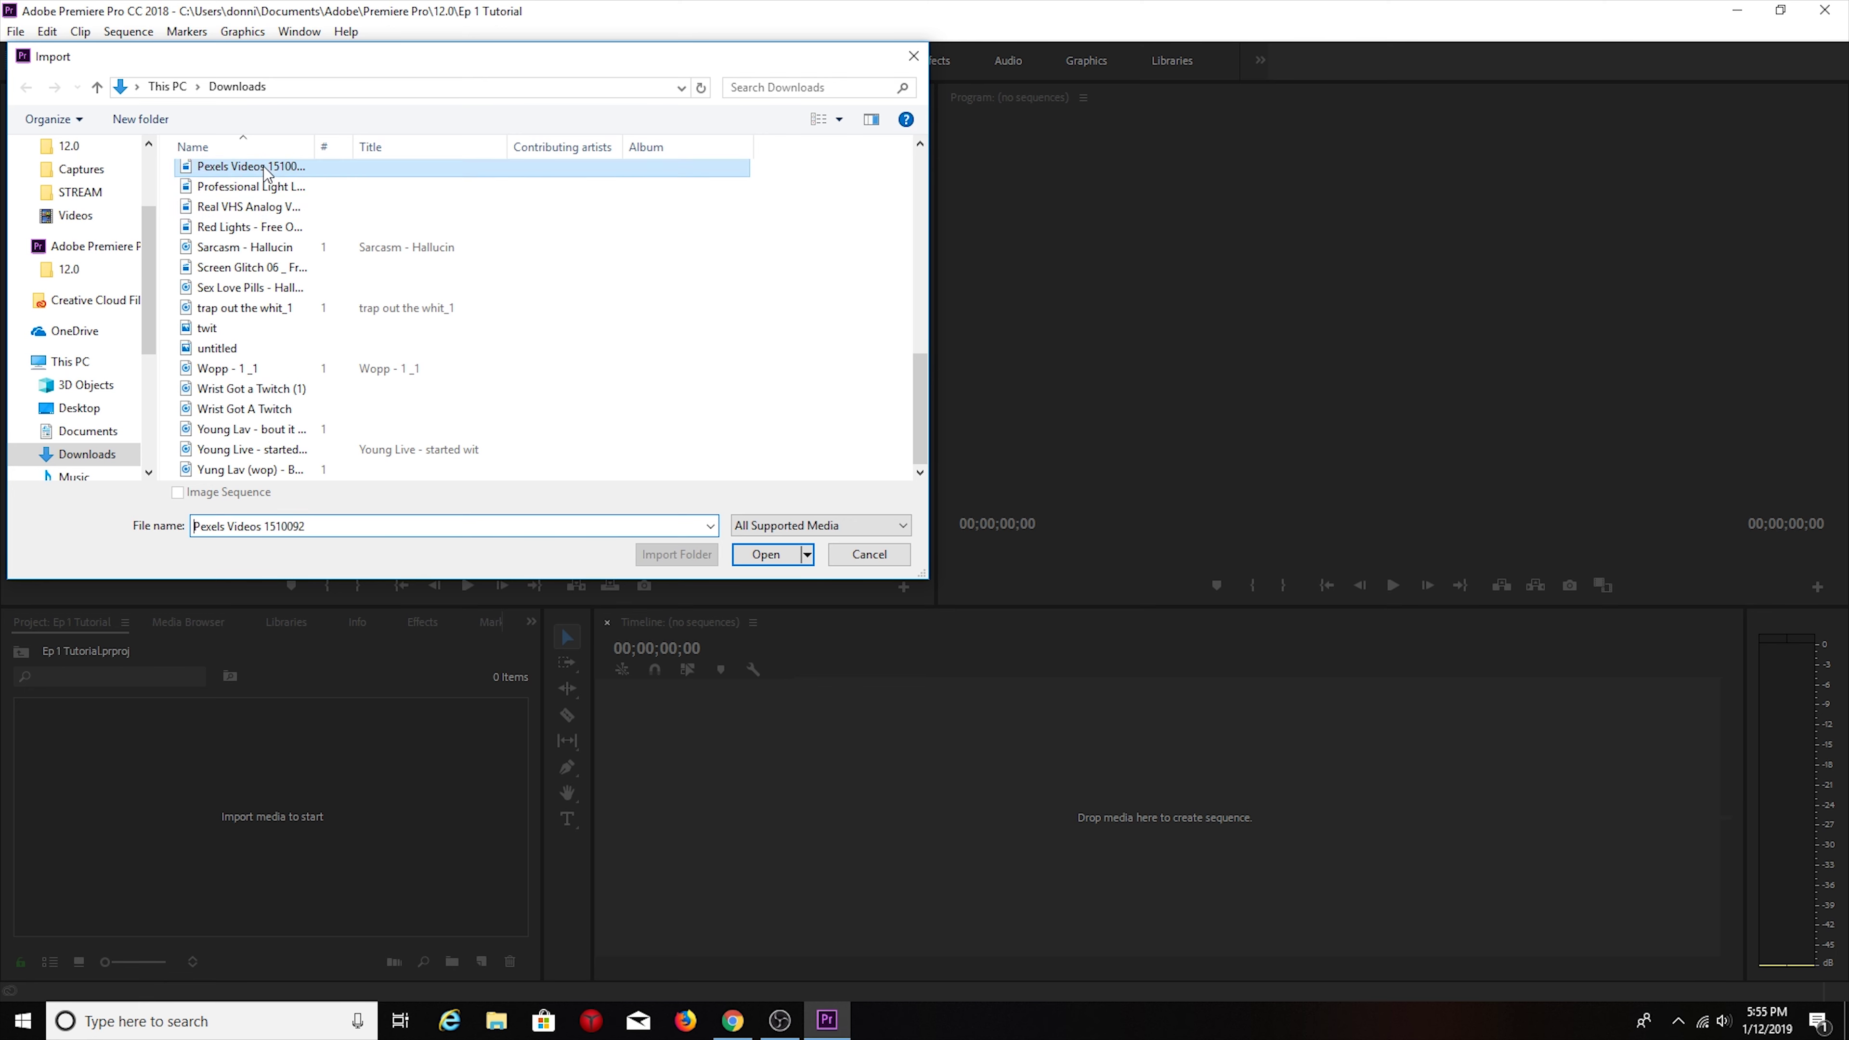
{"action": "left_click", "coordinate": [770, 558]}
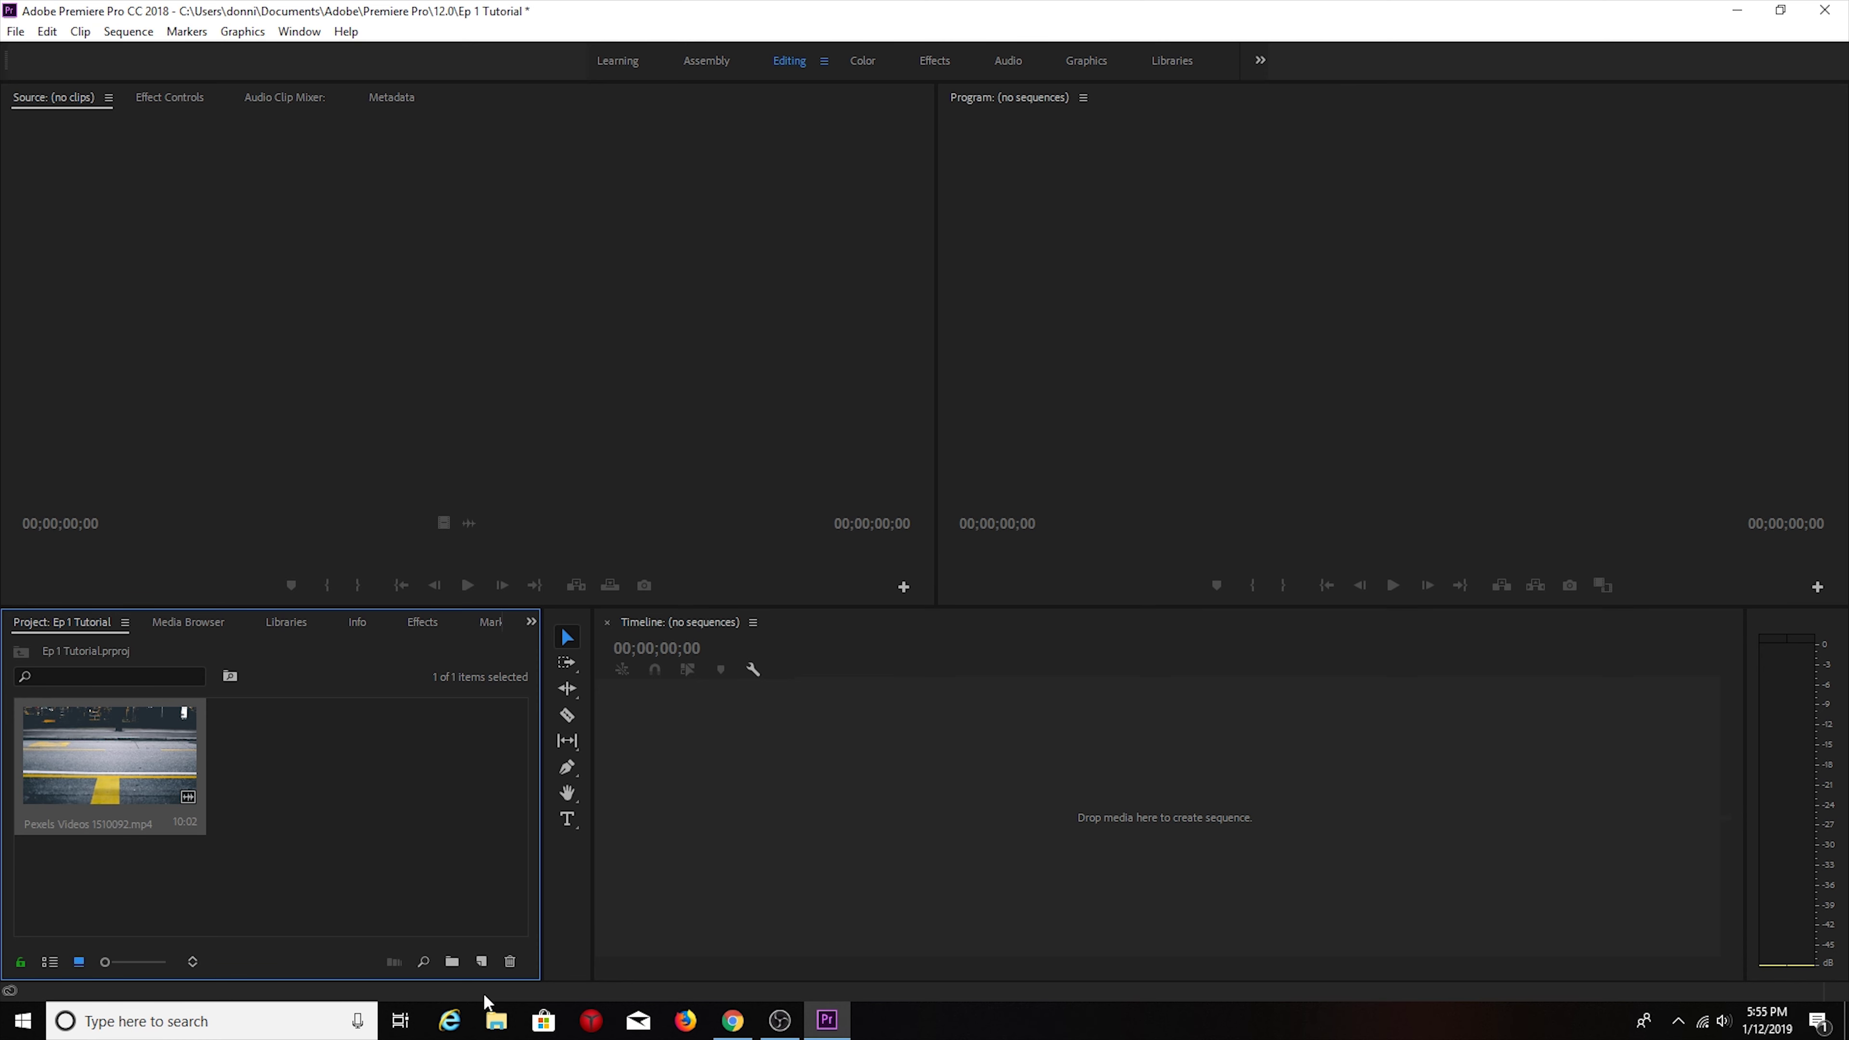
Step: Switch to Chrome to view the Pexels download page of the road clip, and return to Premiere Pro
{"action": "left_click", "coordinate": [747, 1028]}
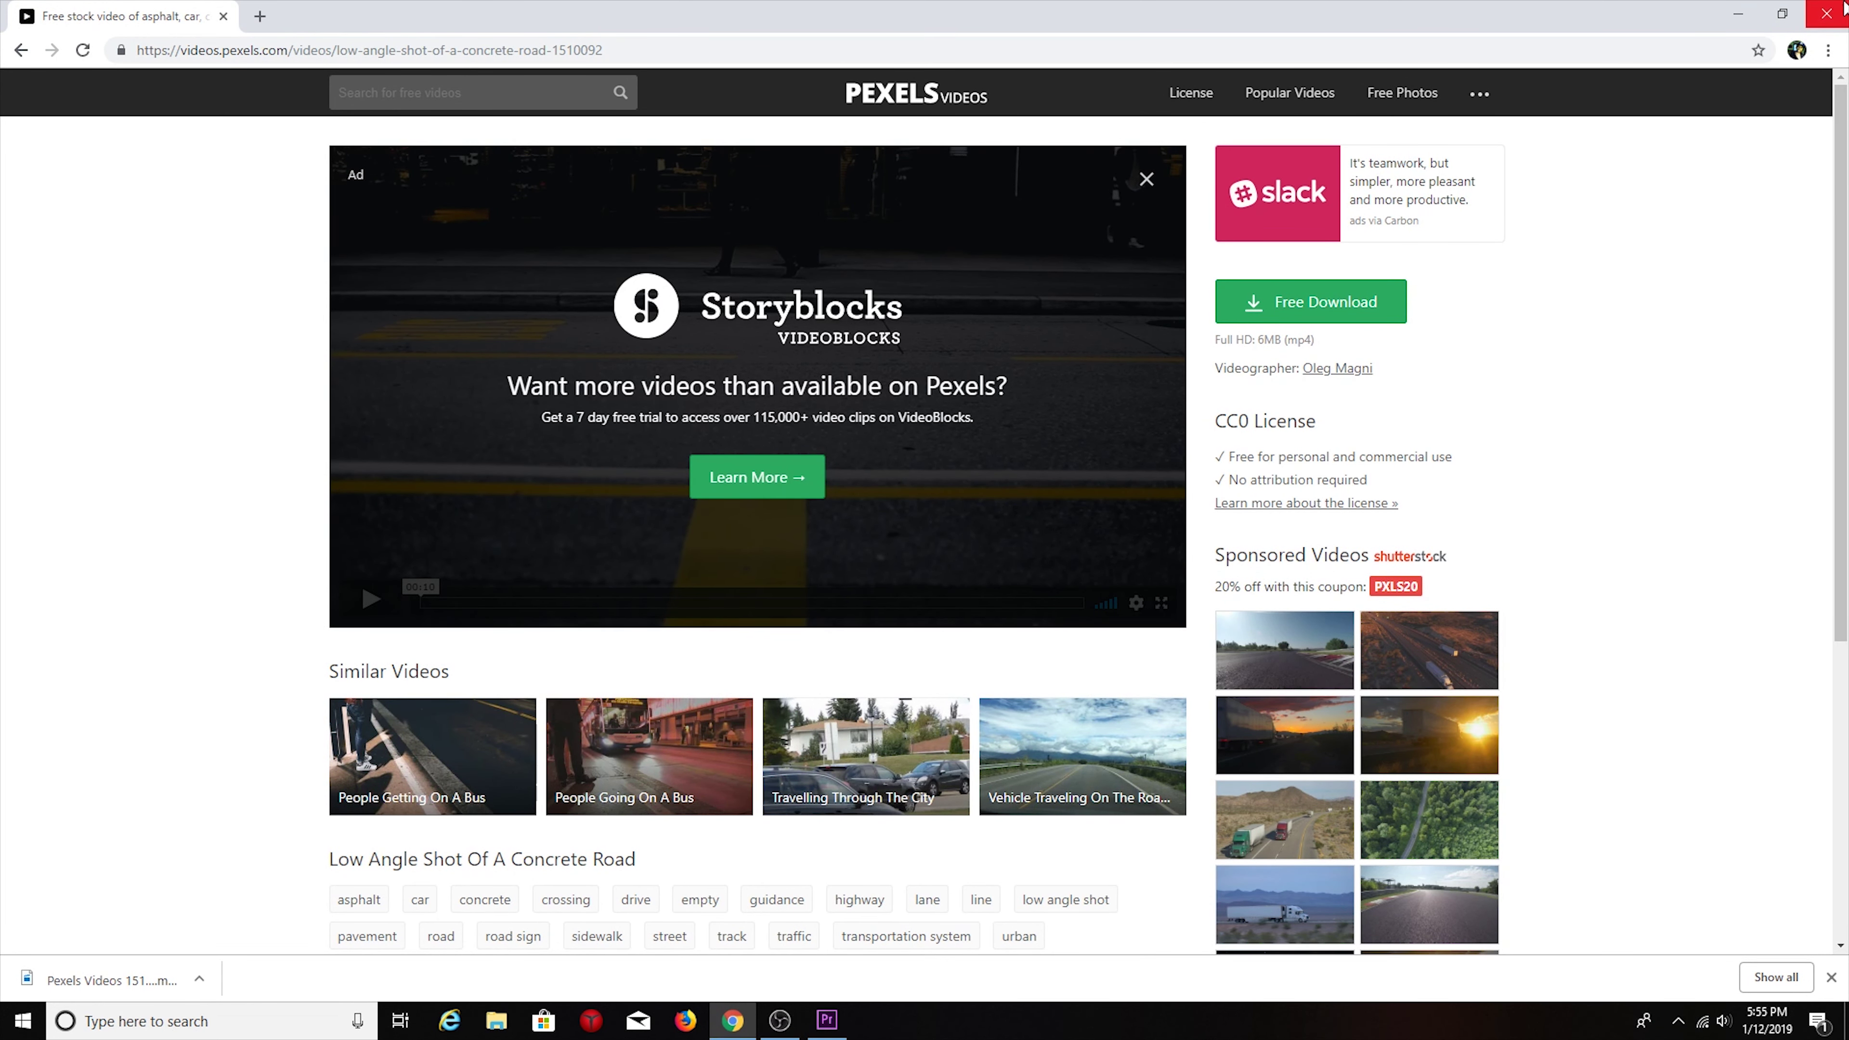
{"action": "left_click", "coordinate": [1738, 13]}
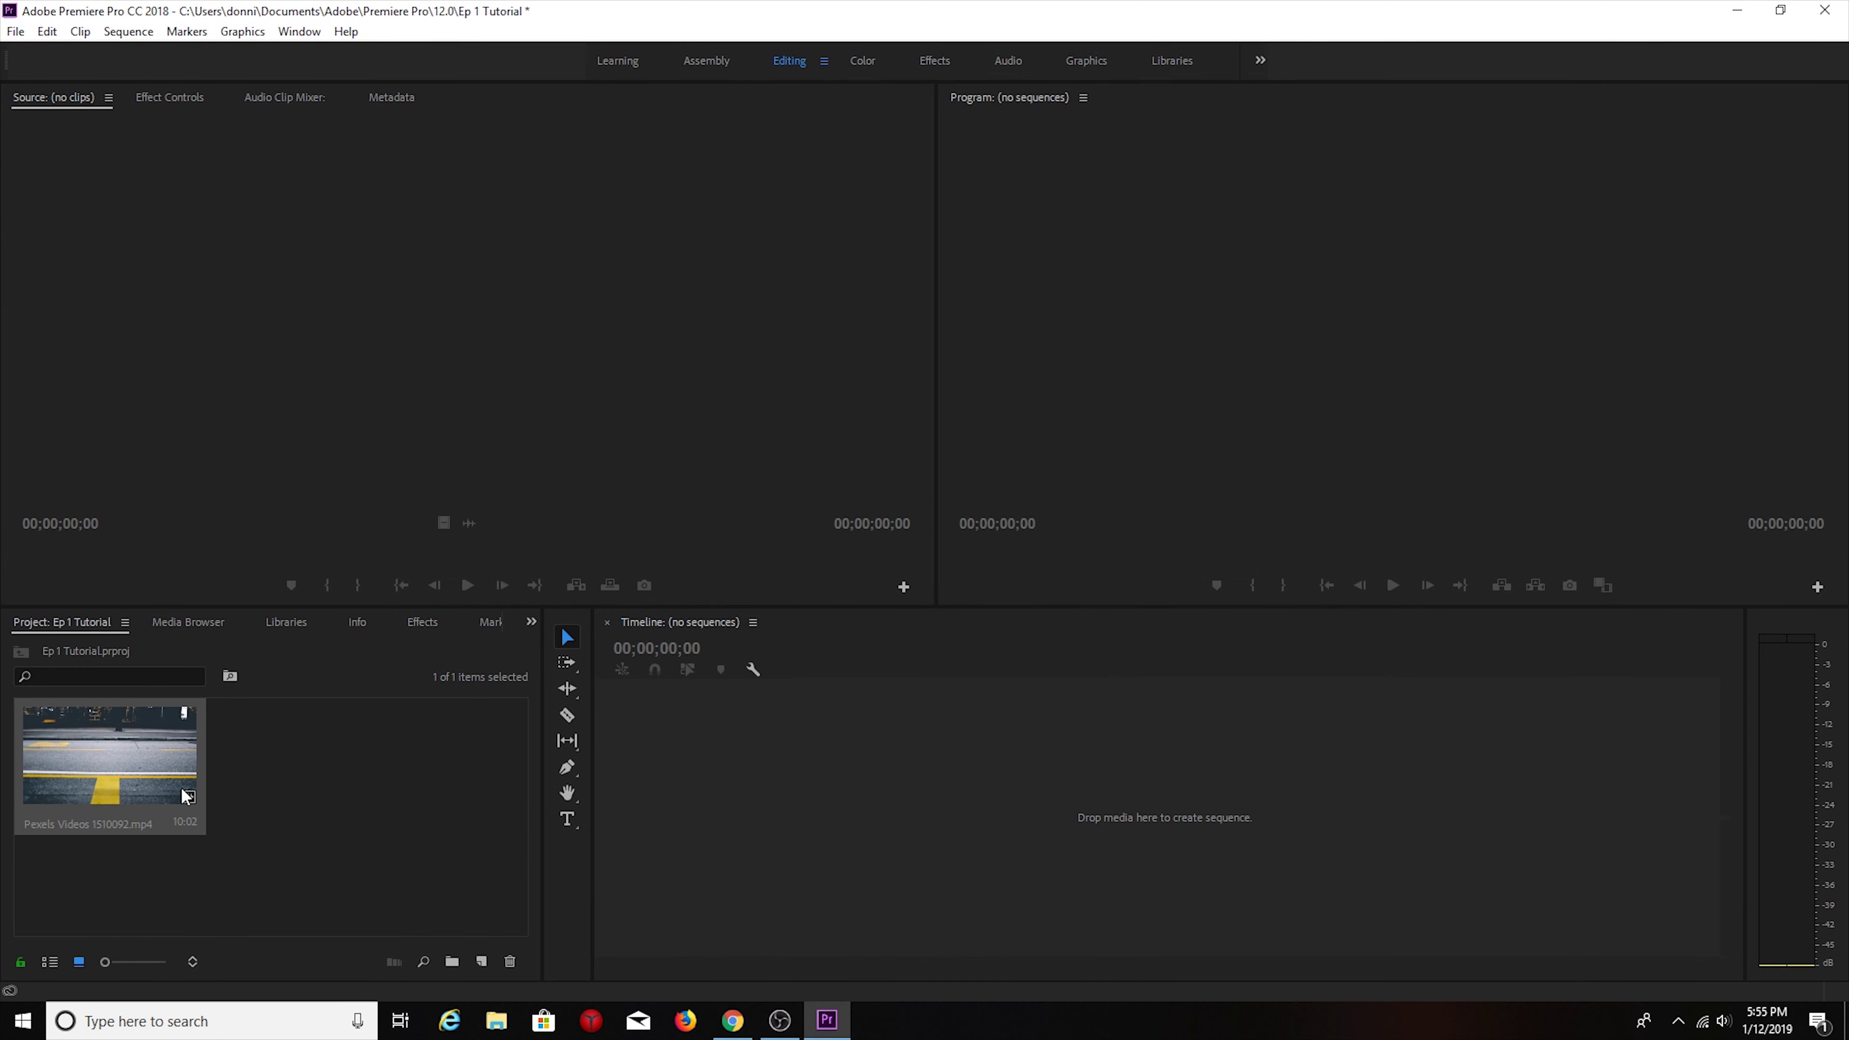
Step: Create a sequence from the Pexels Videos 1510092.mp4 clip by placing it in the empty timeline
{"action": "left_click", "coordinate": [65, 760]}
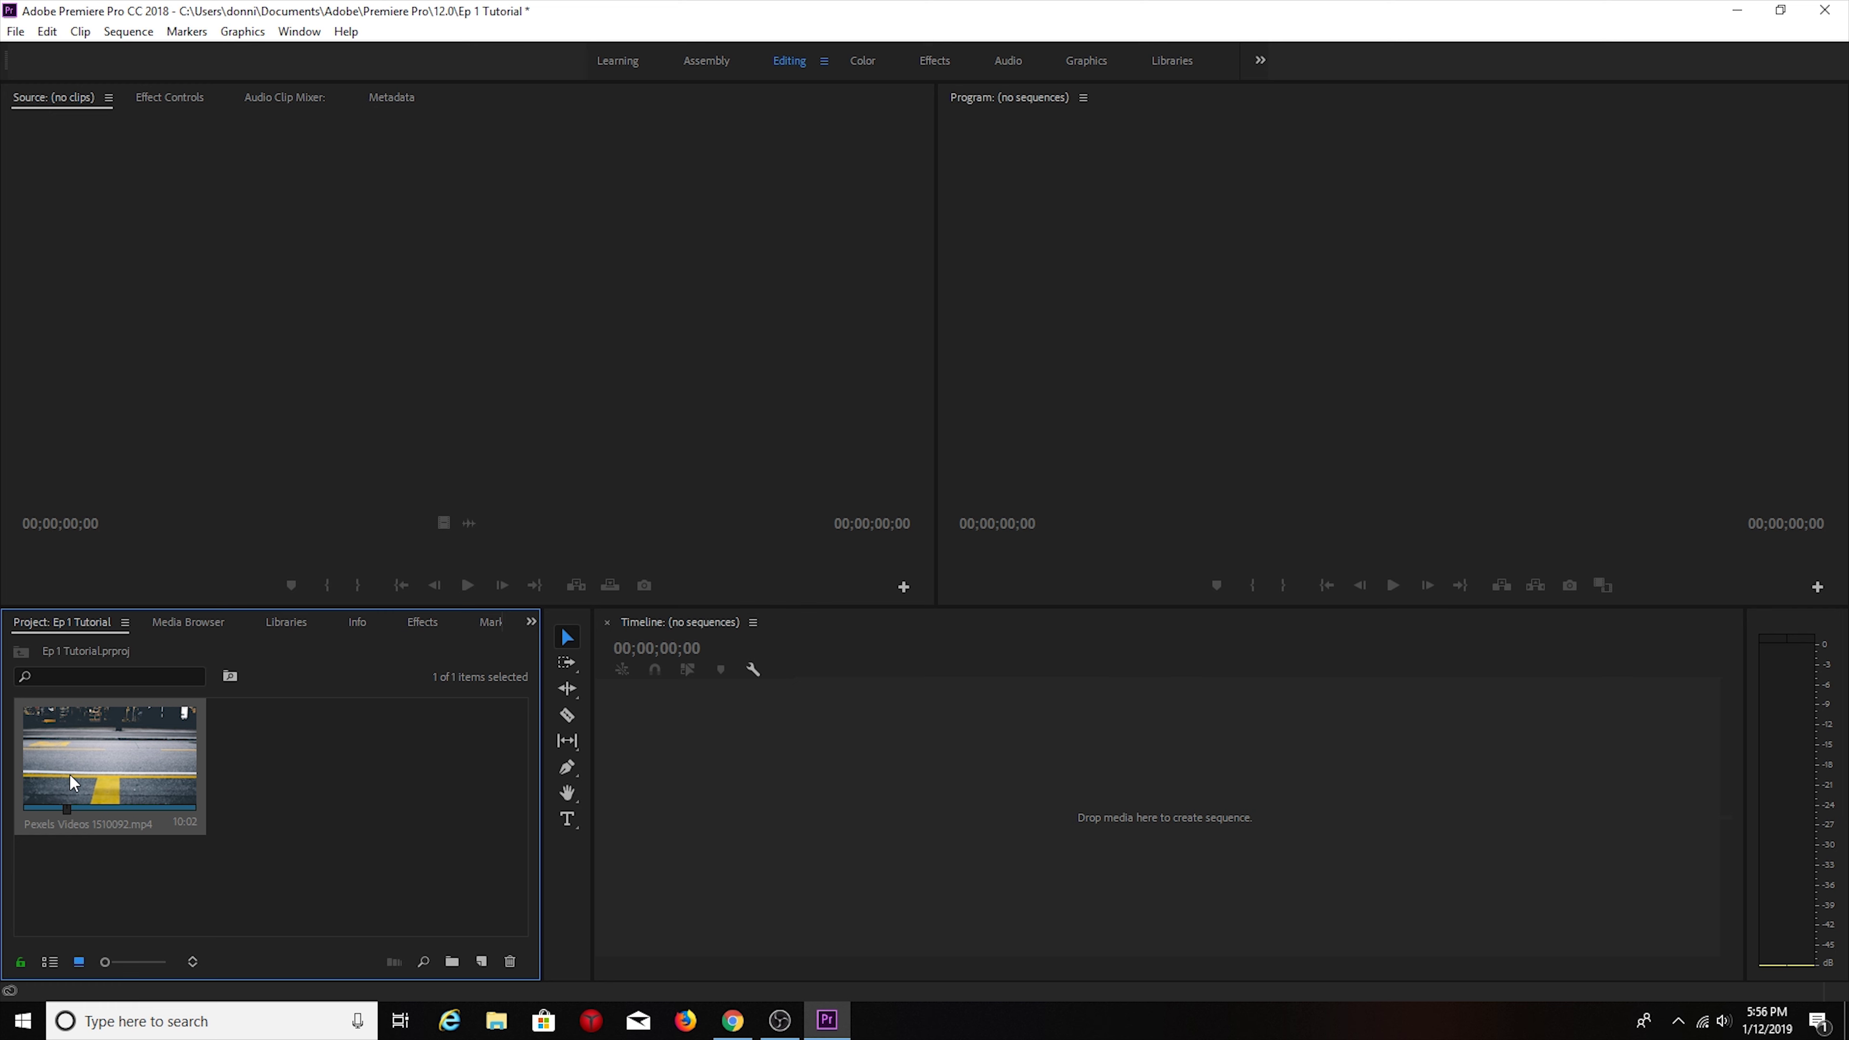
{"action": "left_click_drag", "start_coordinate": [85, 783], "coordinate": [921, 810]}
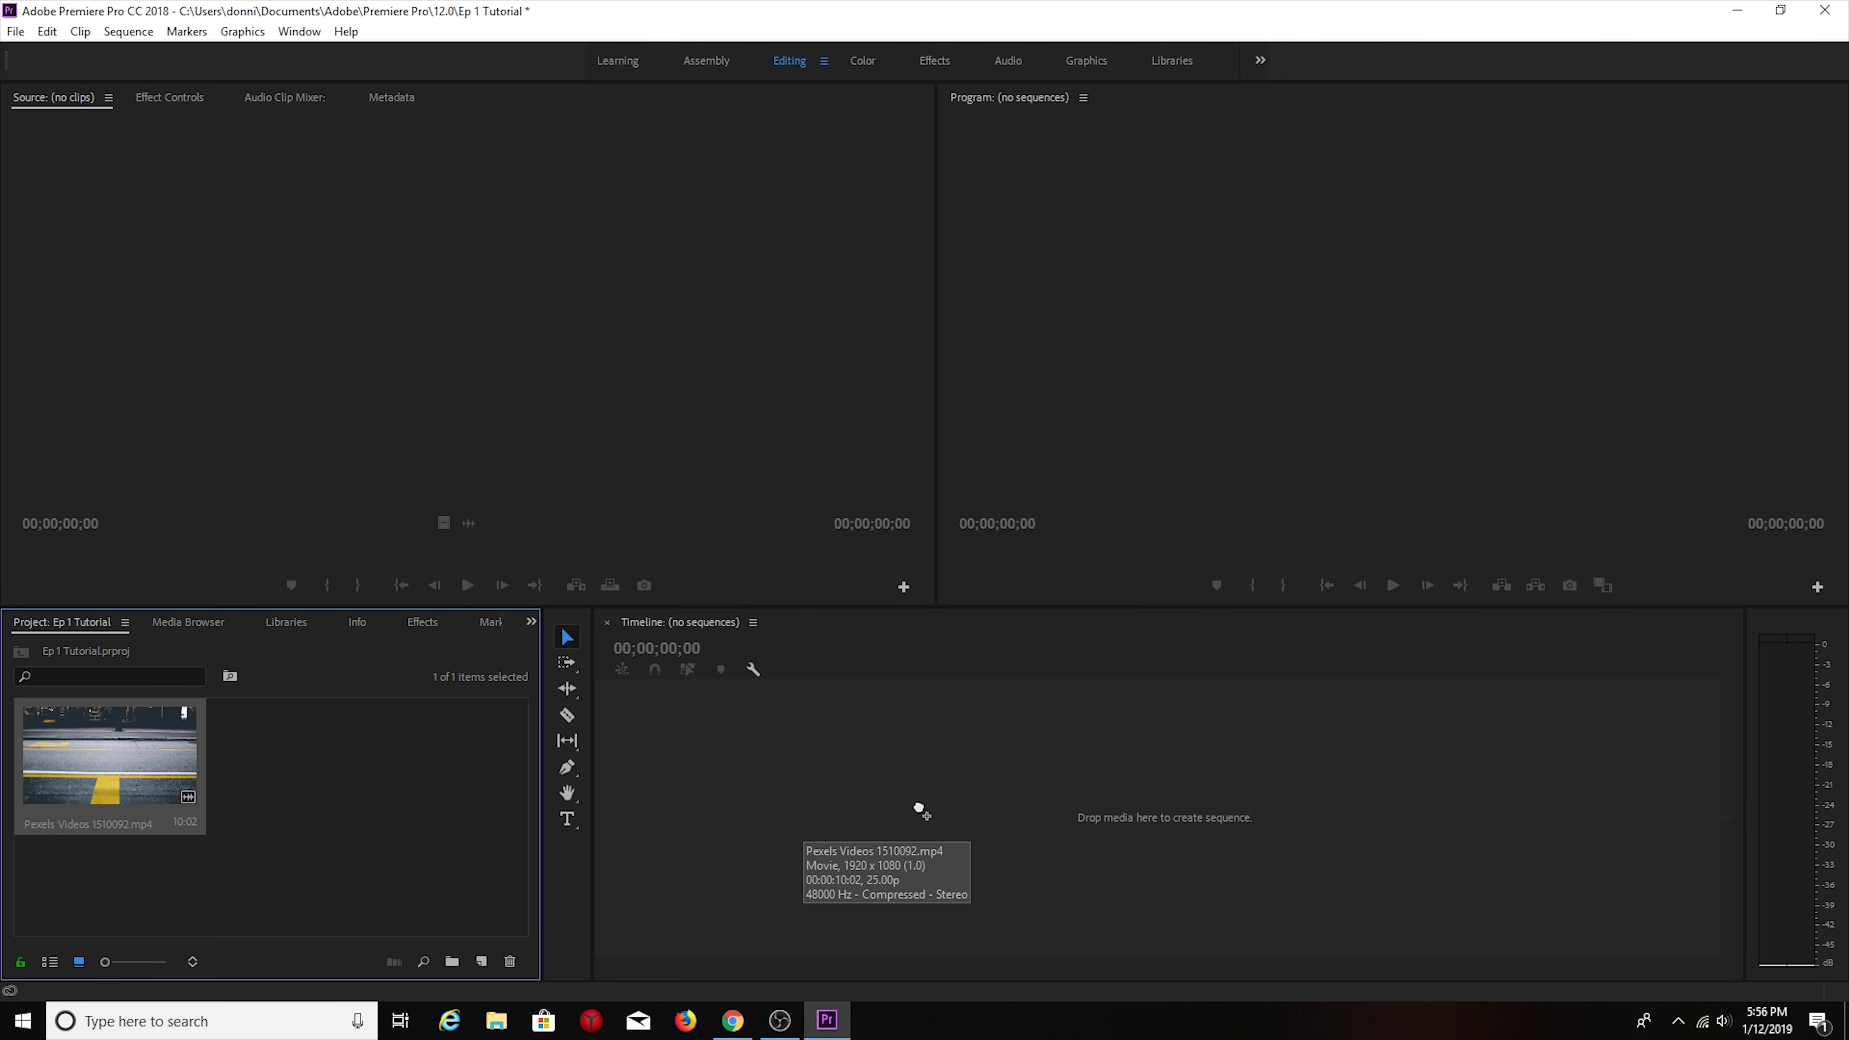
{"action": "left_click_drag", "start_coordinate": [919, 806], "coordinate": [920, 806]}
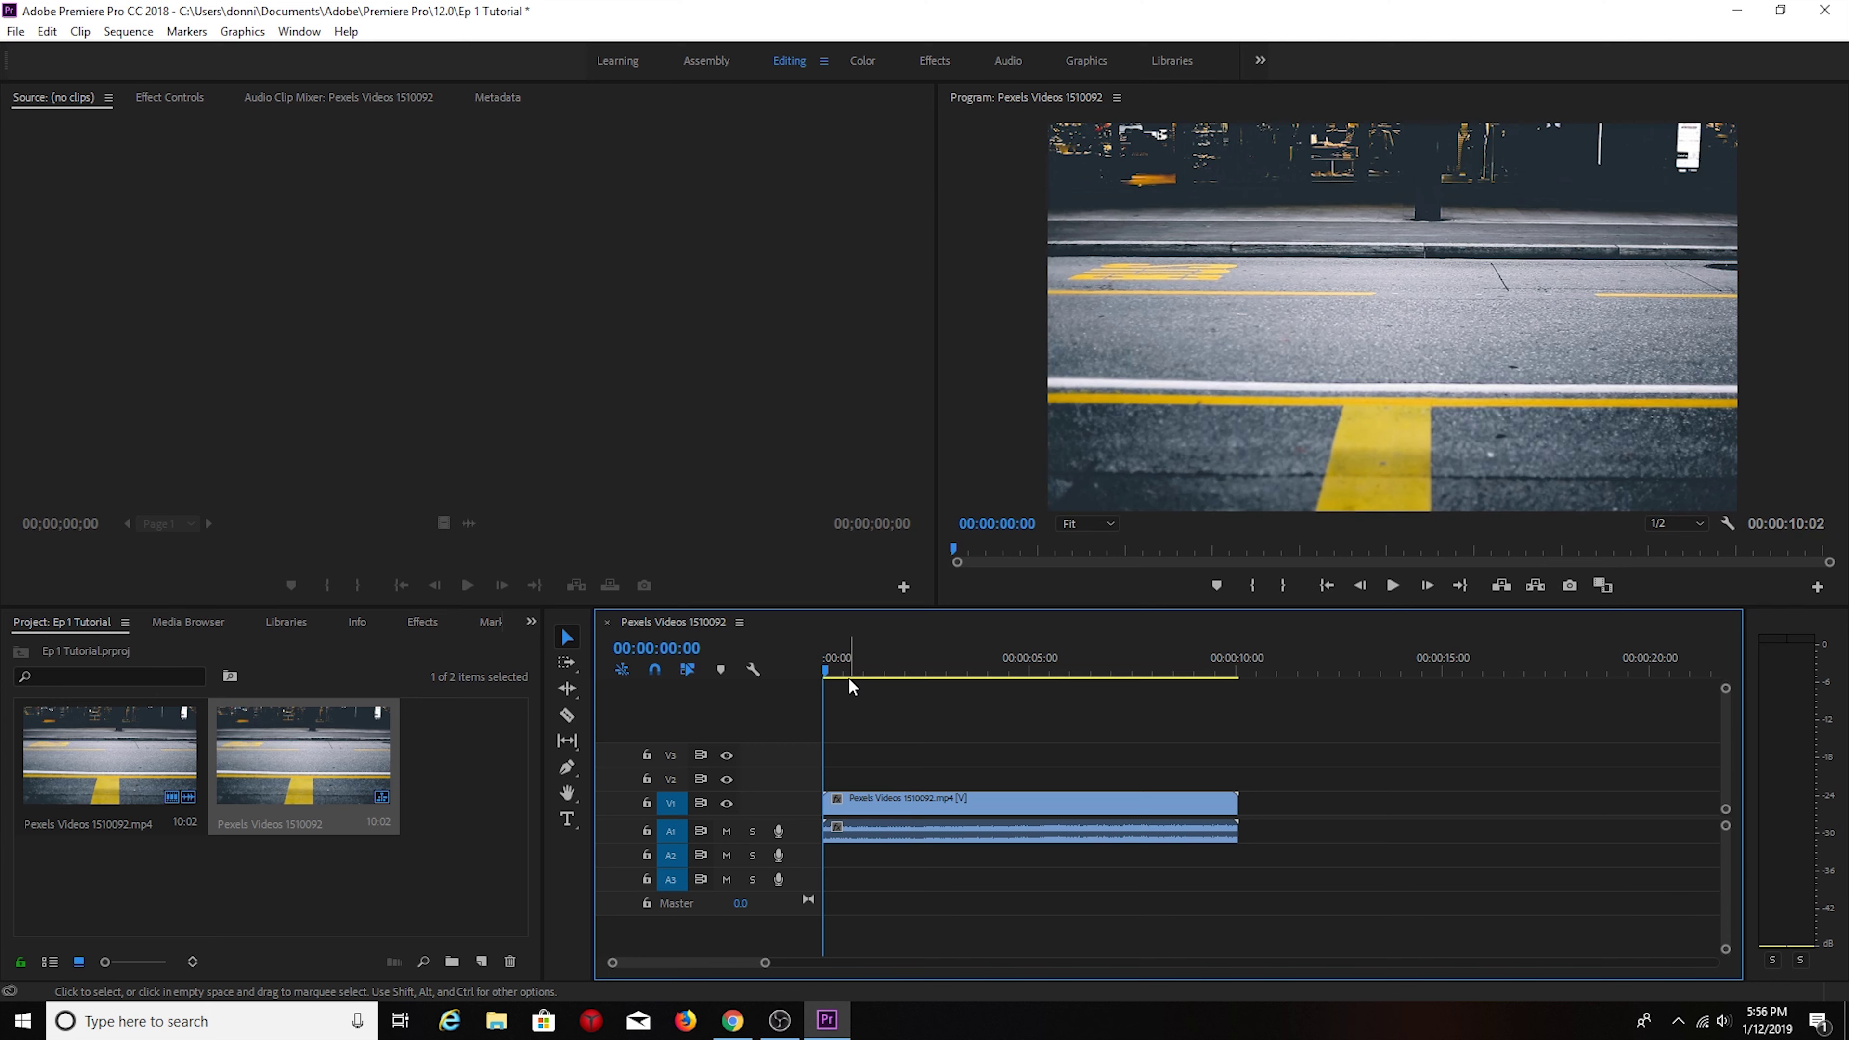
Step: Preview the first seconds of the sequence, starting and pausing playback, and return the playhead to the start
{"action": "key", "text": "space"}
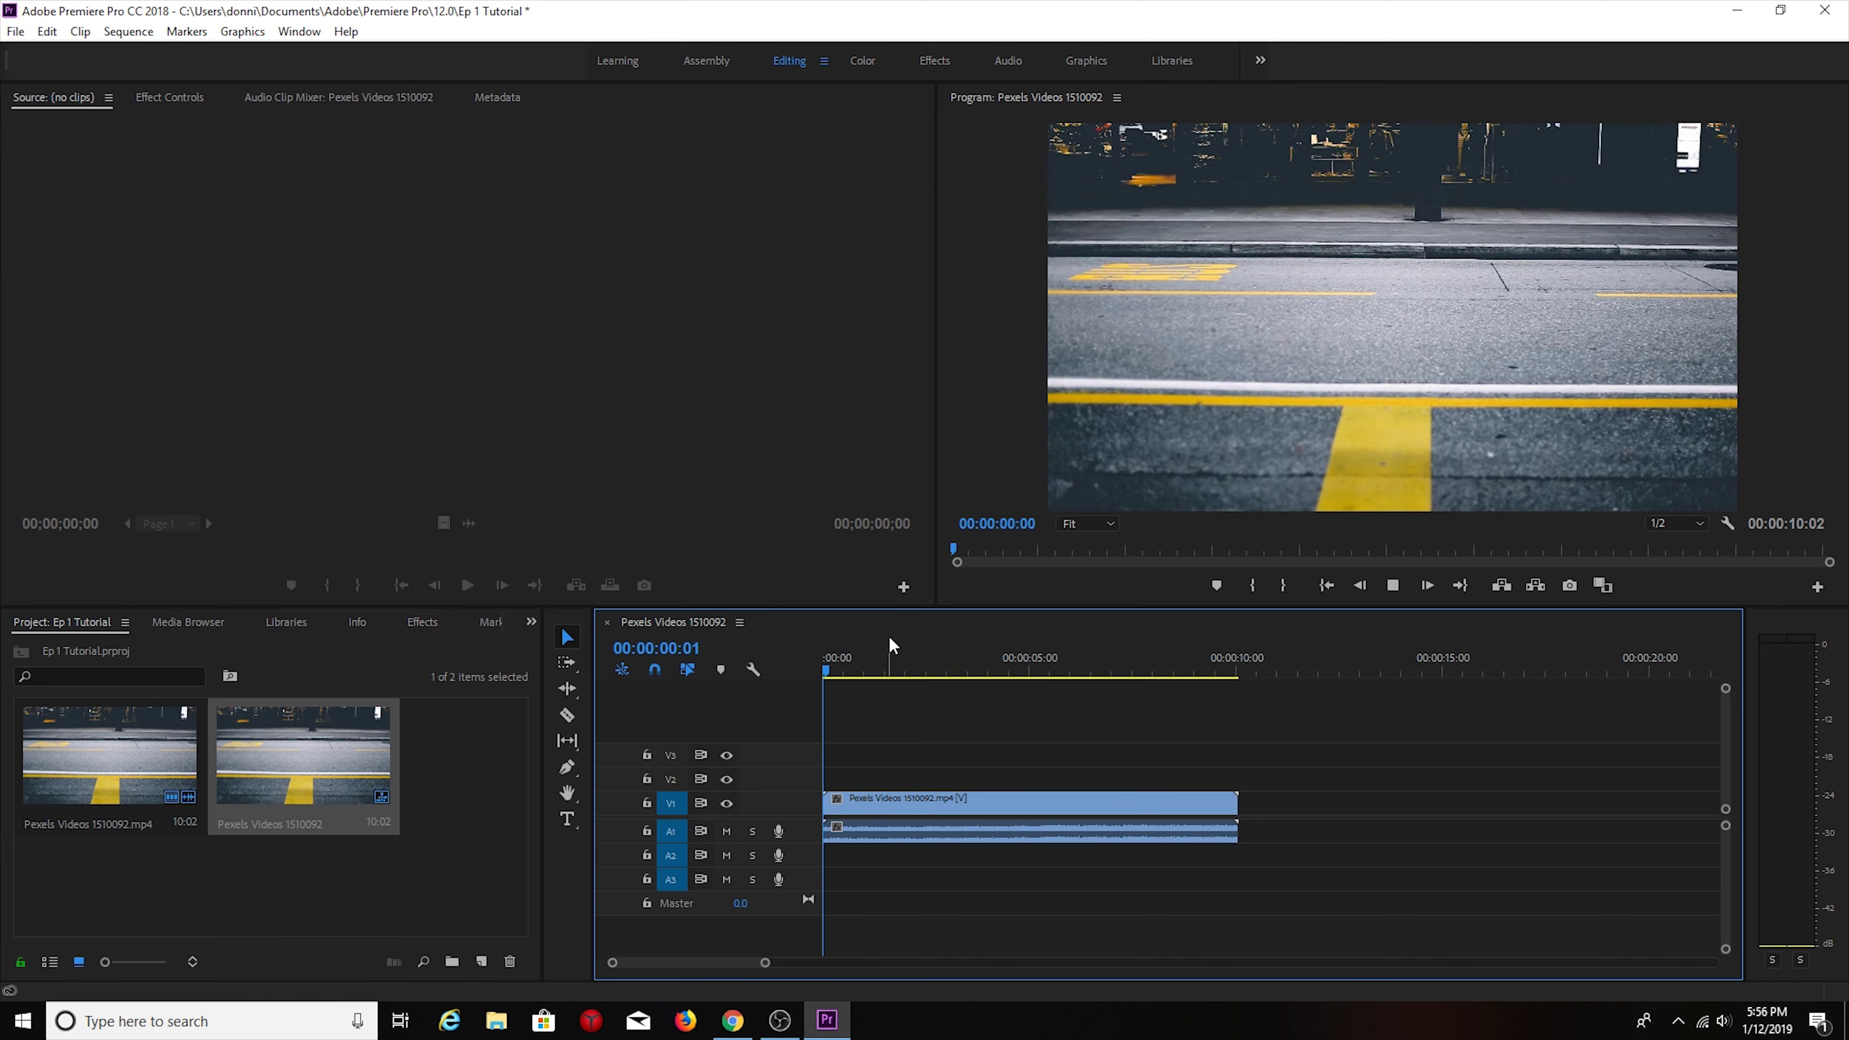
{"action": "key", "text": "space"}
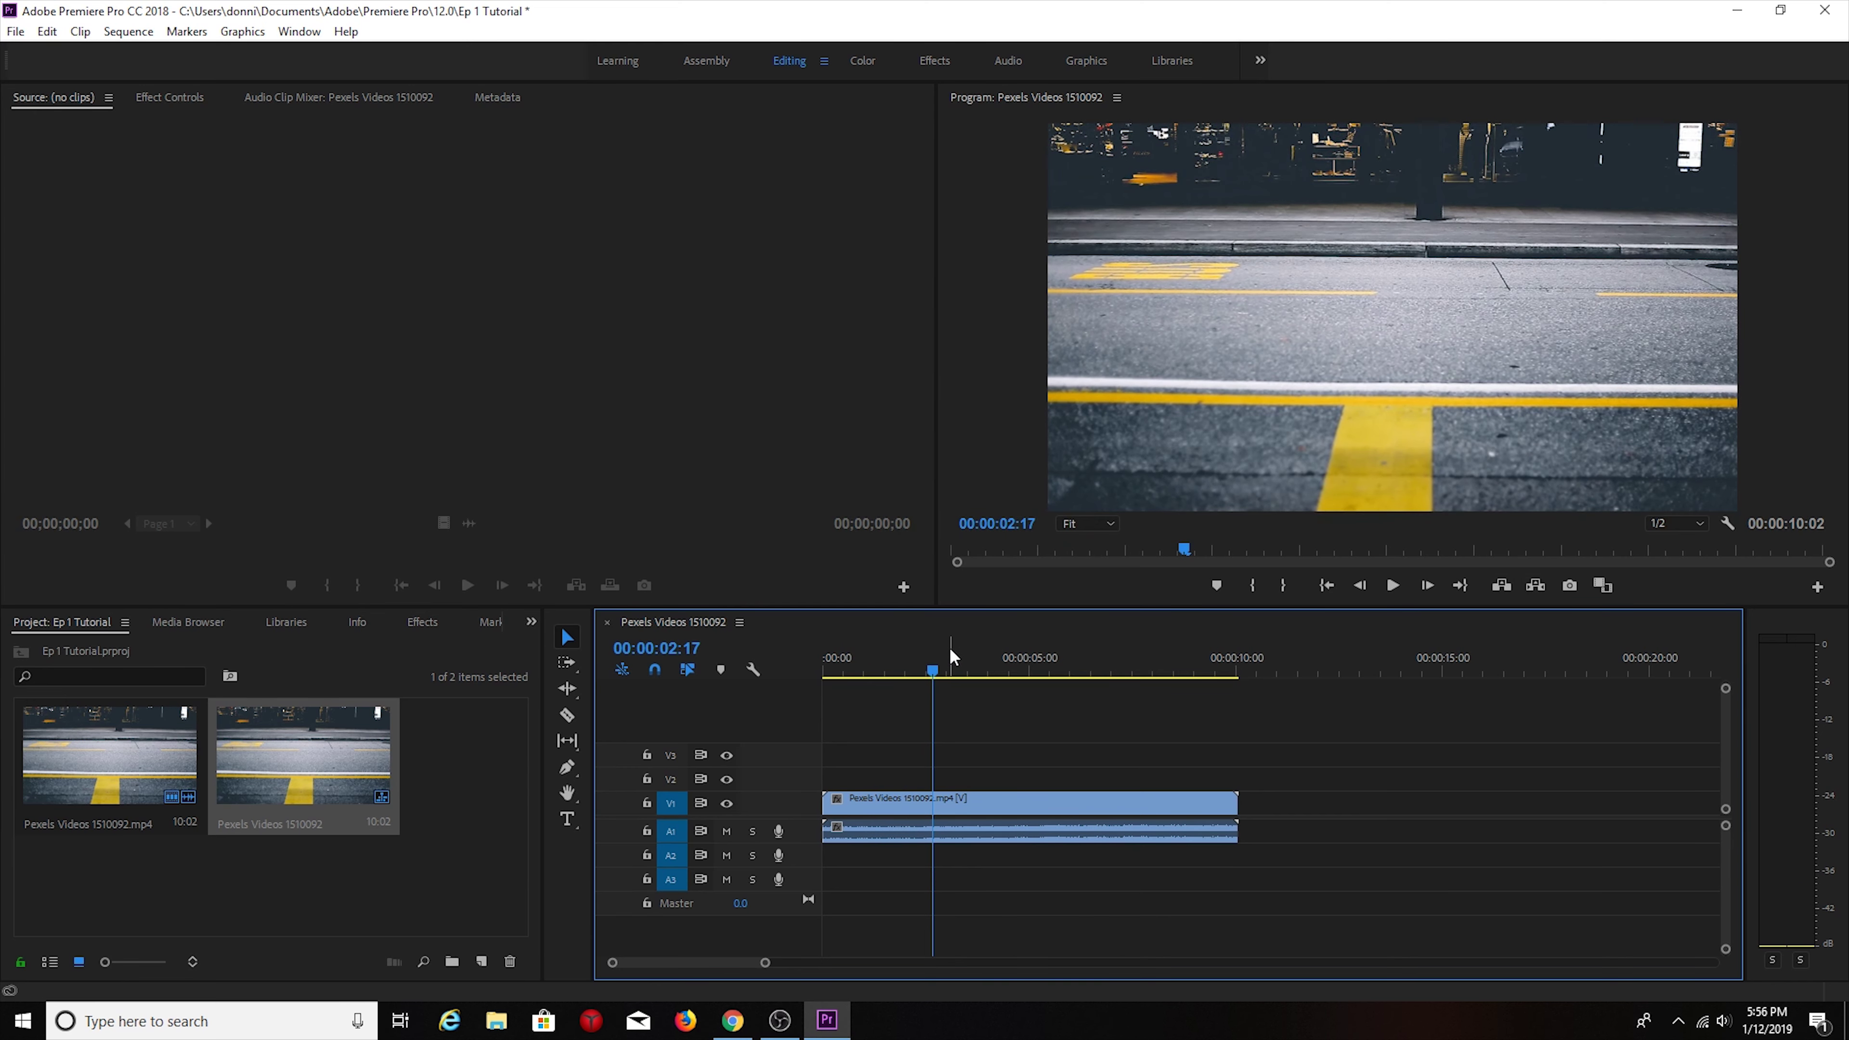
{"action": "key", "text": "space"}
{"action": "key", "text": "space"}
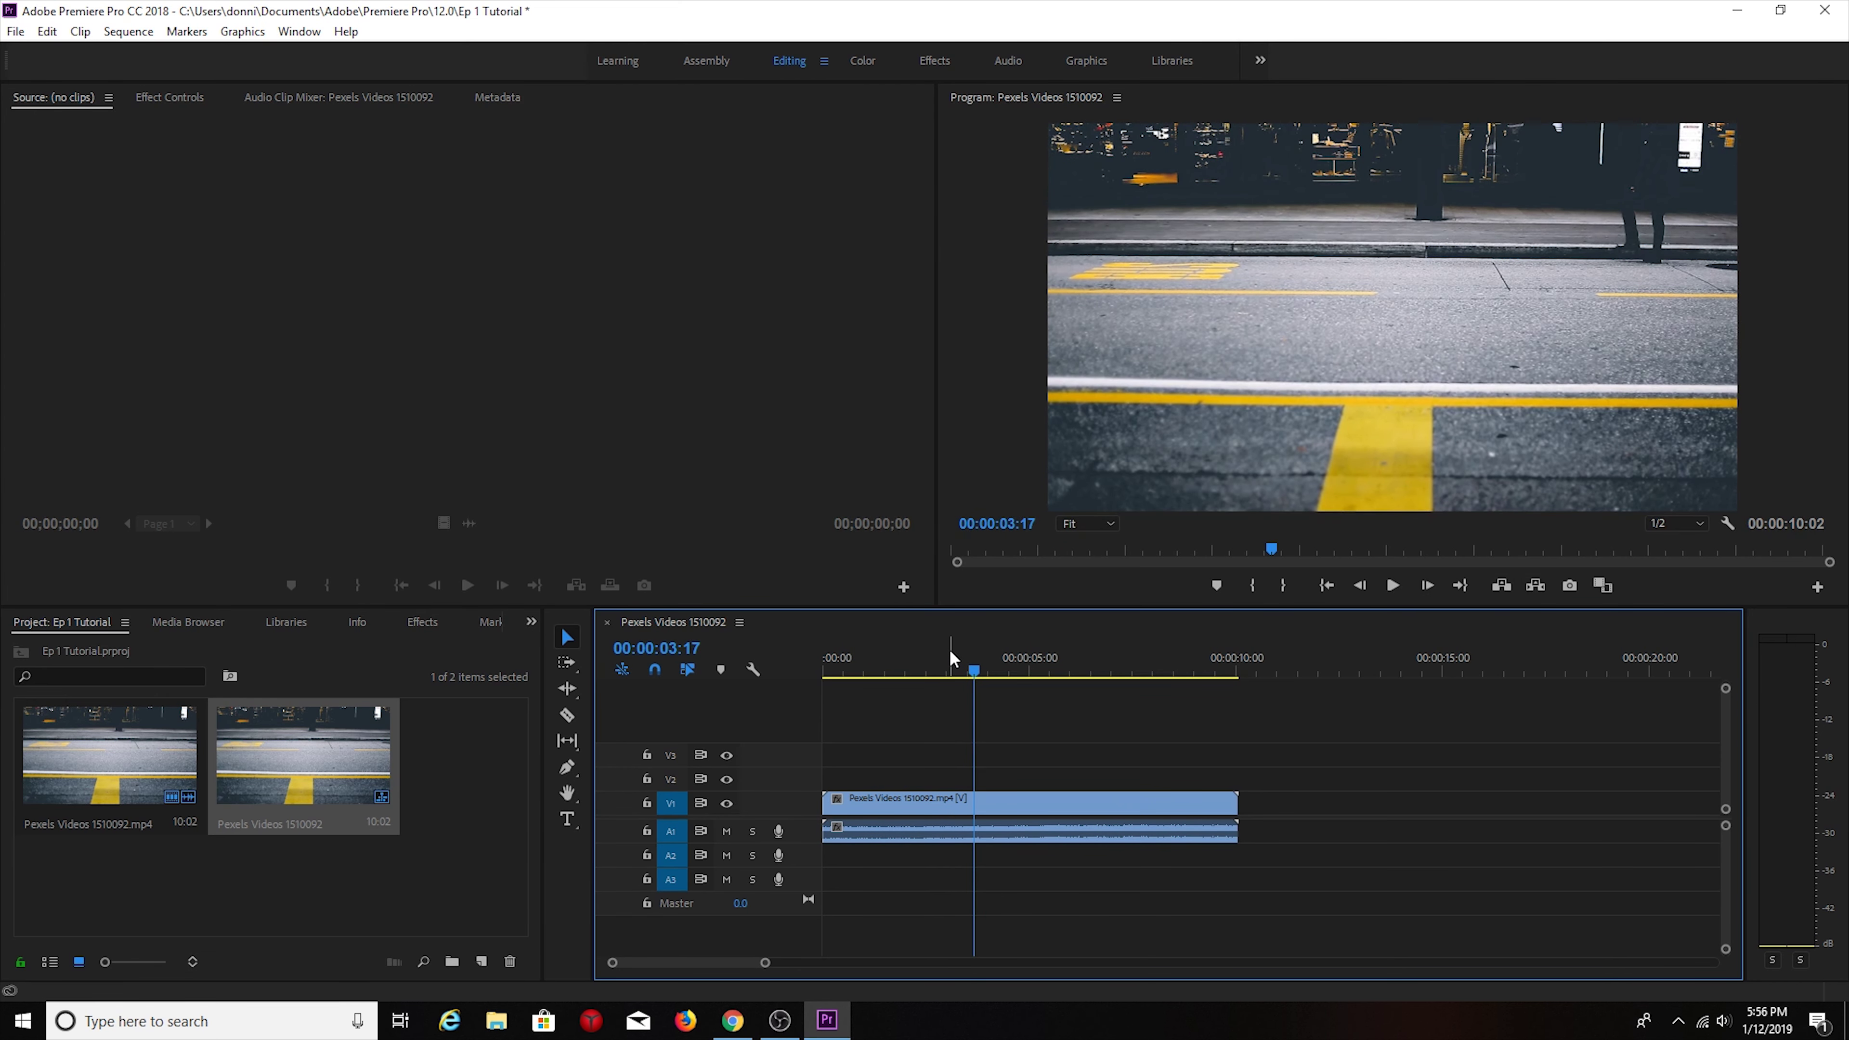
{"action": "key", "text": "space"}
{"action": "key", "text": "space"}
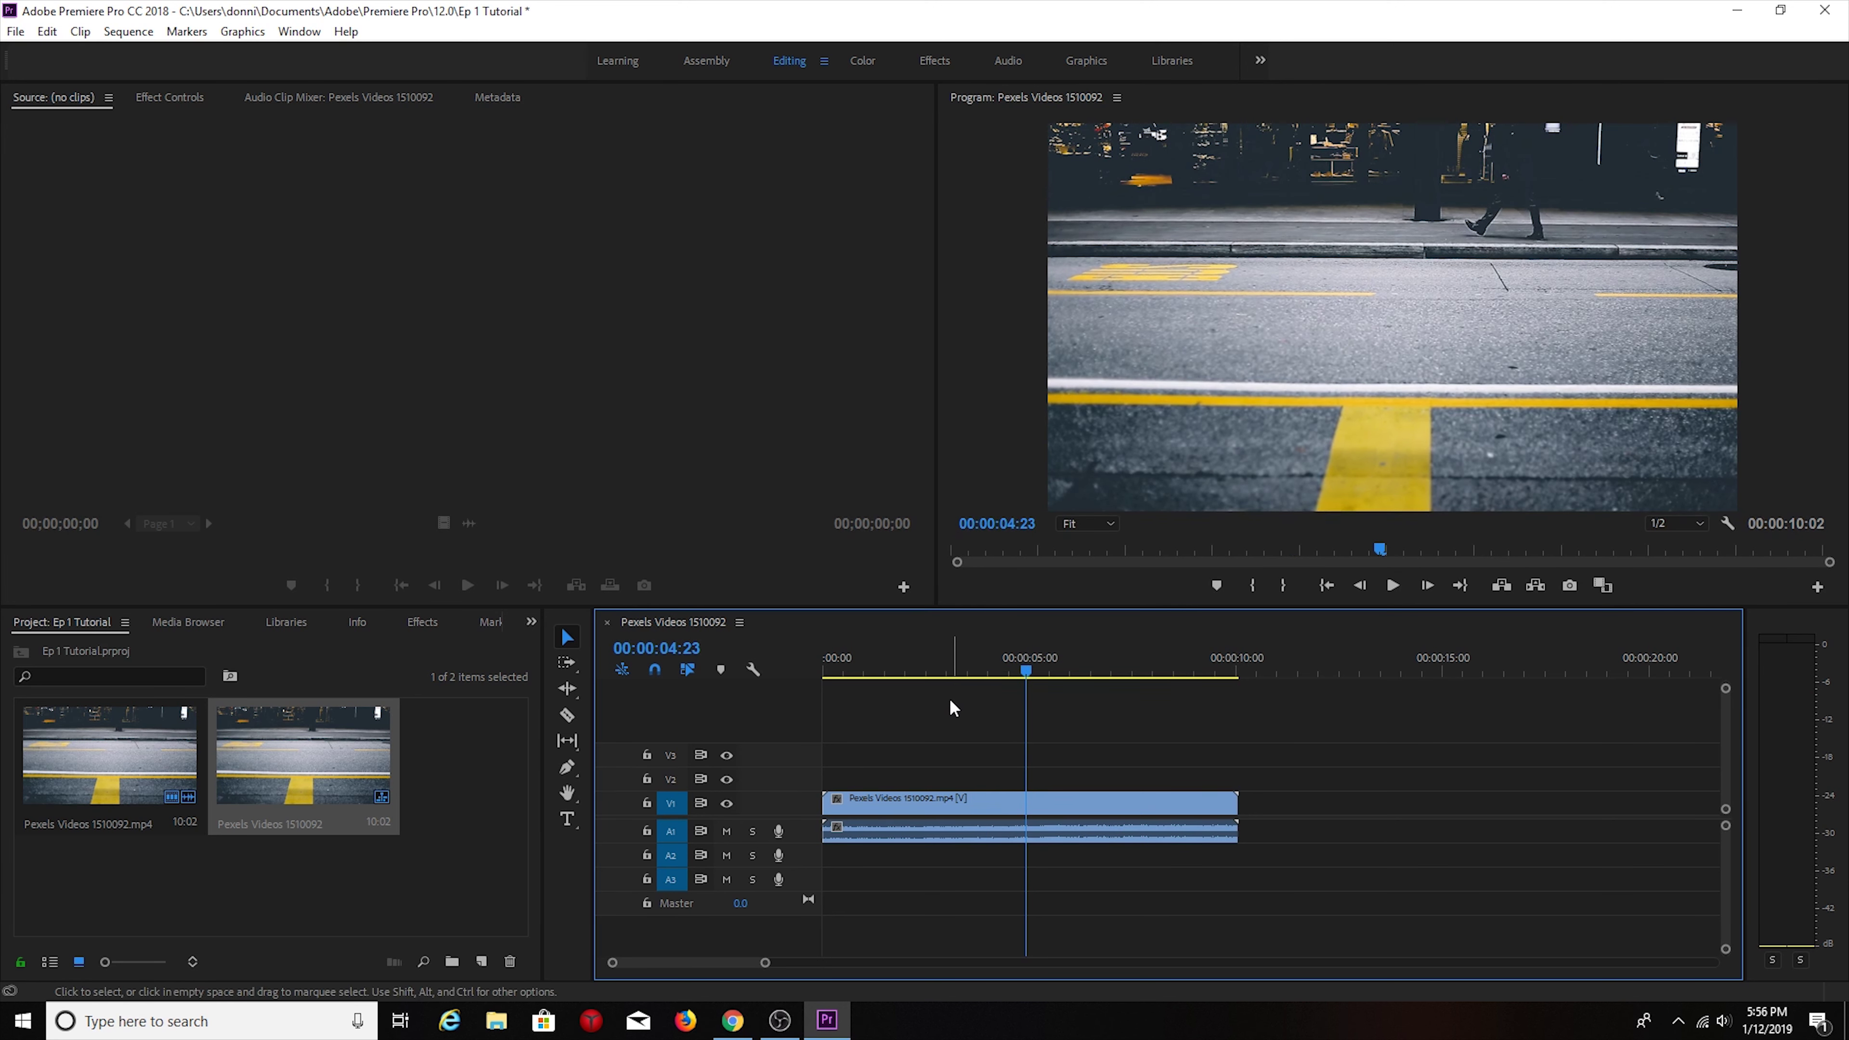
{"action": "key", "text": "Home"}
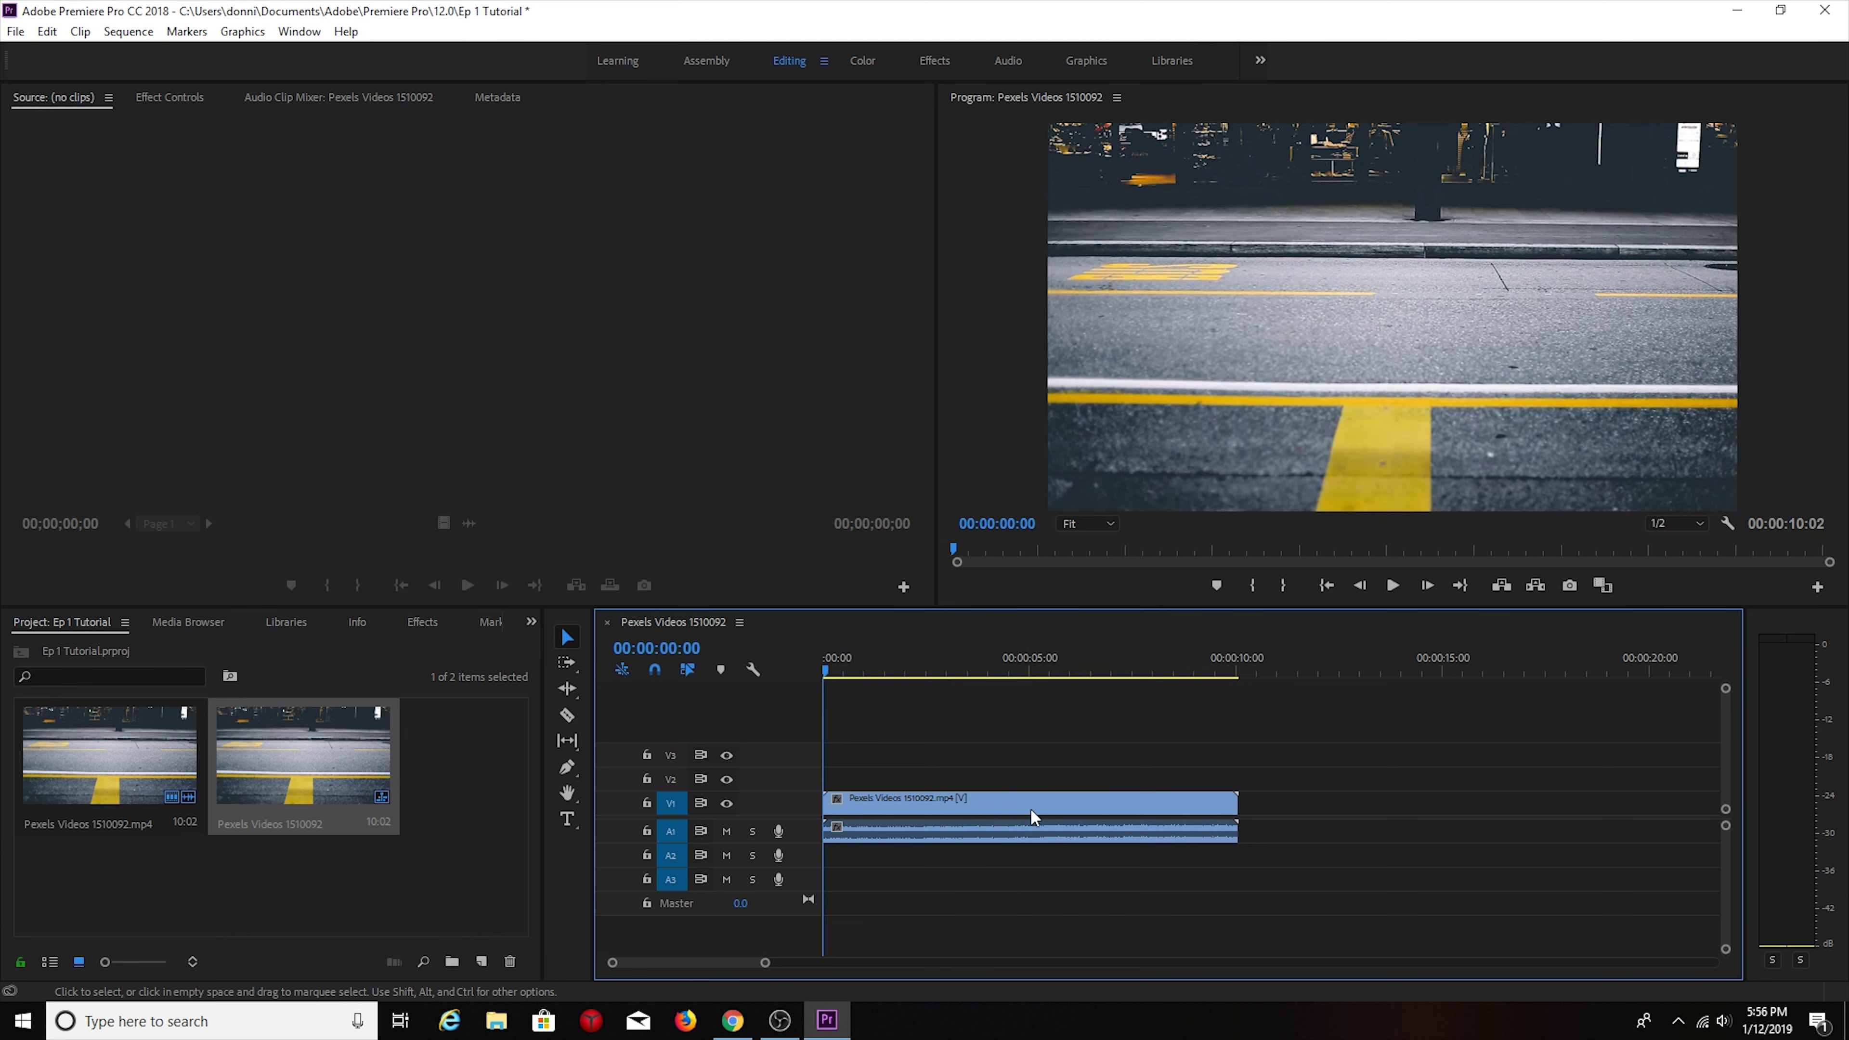
Step: Play from the start and step frame by frame to place the playhead at 00:00:01:11, just before the passer-by enters the shot
{"action": "key", "text": "space"}
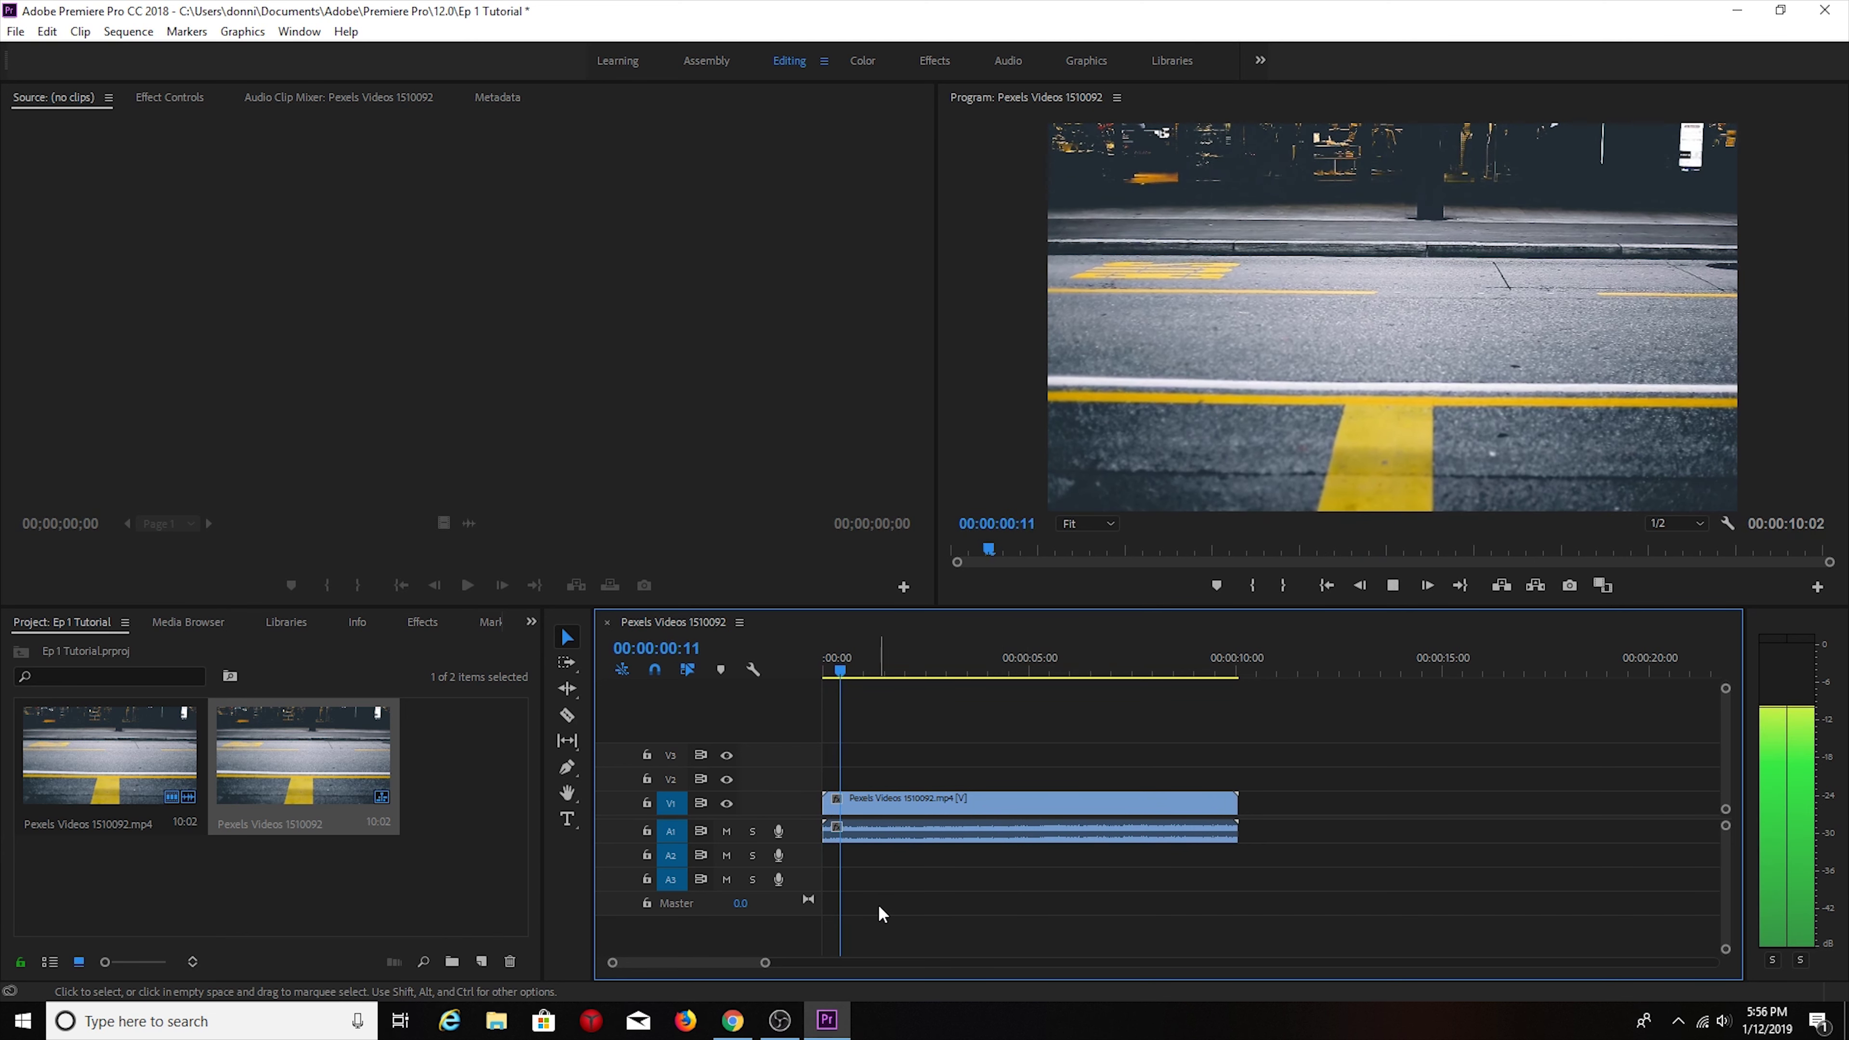
{"action": "key", "text": "space"}
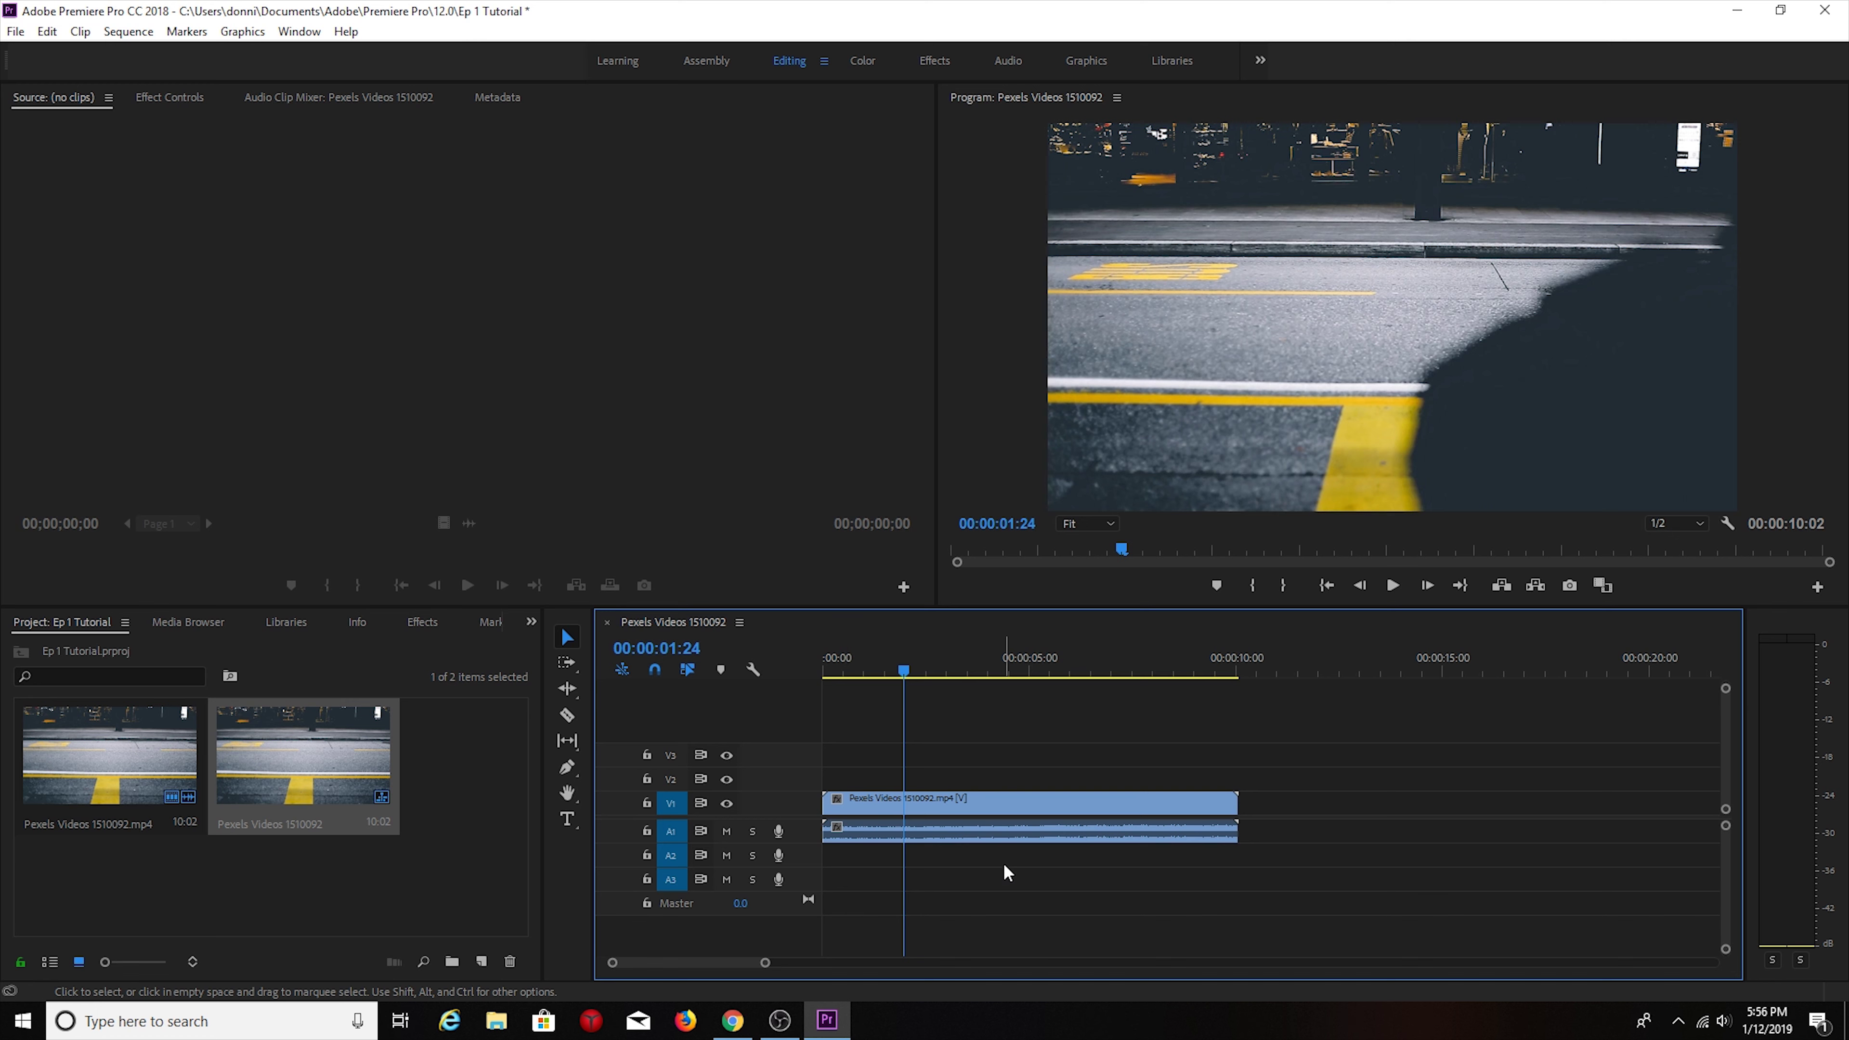
{"action": "key", "text": "Left"}
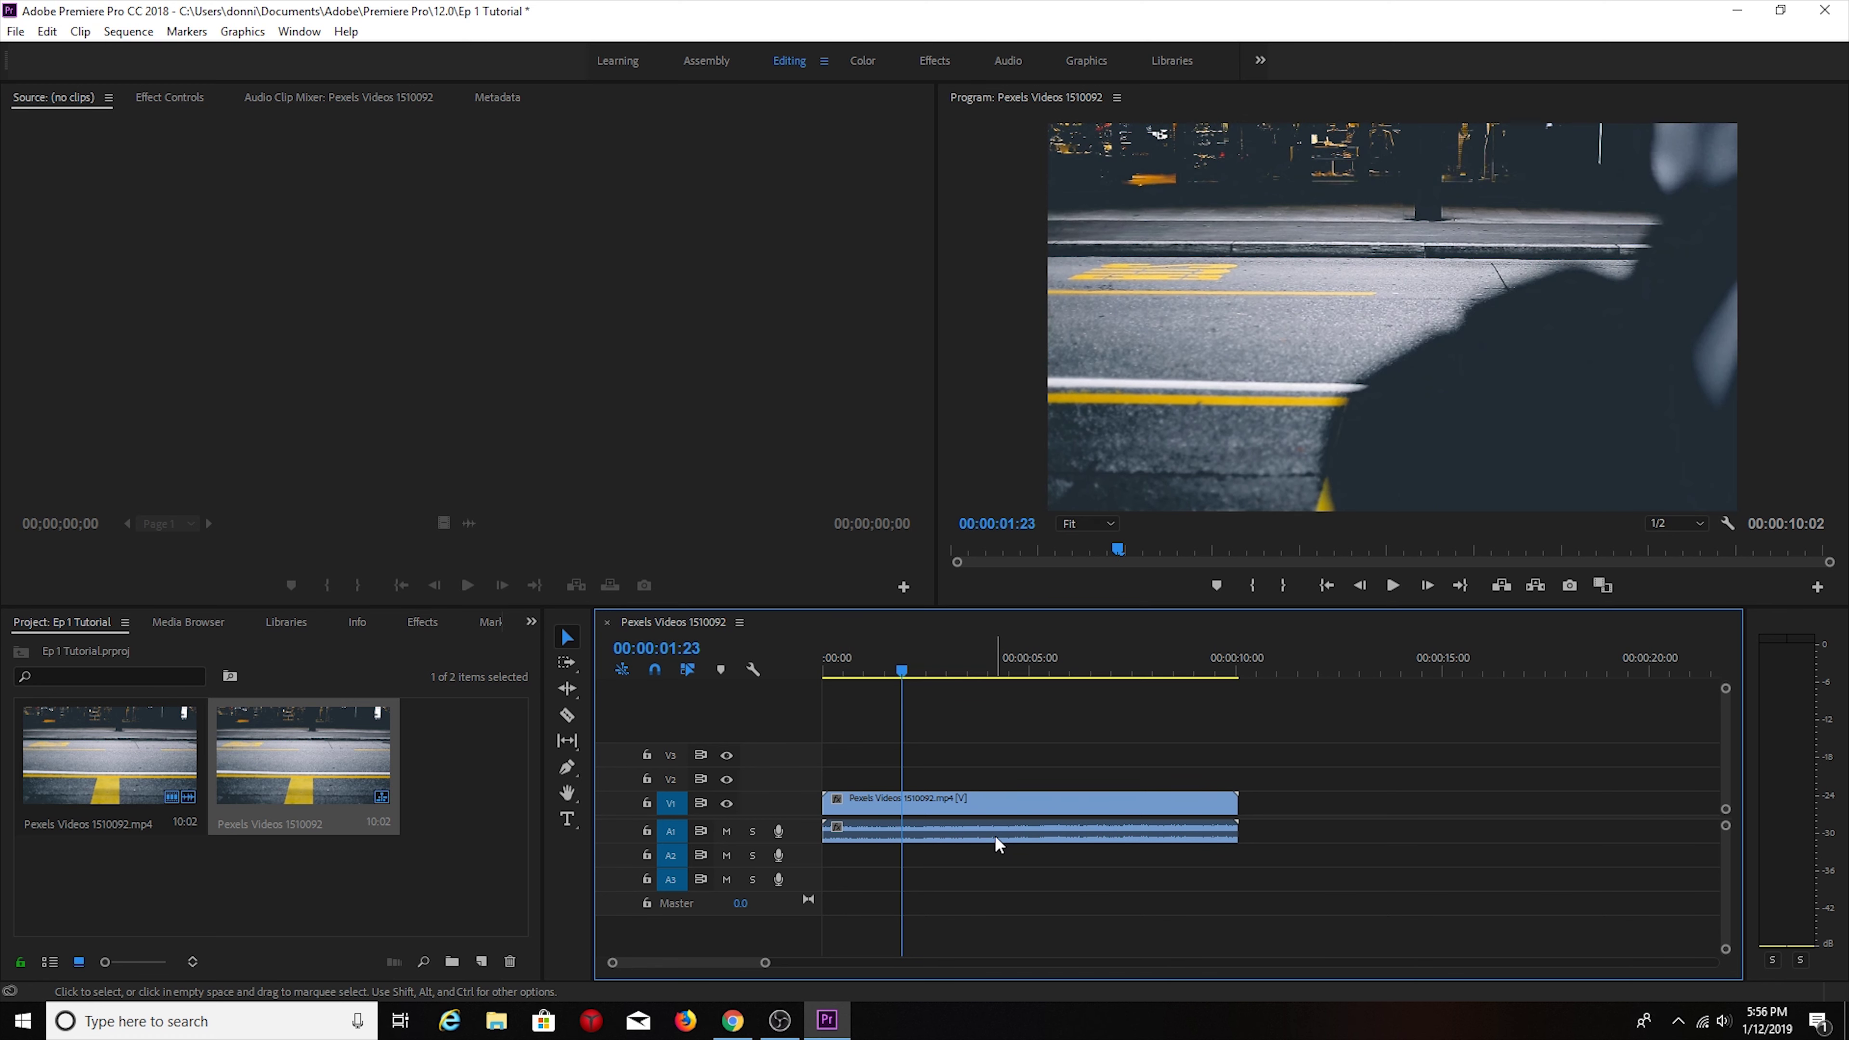
{"action": "key", "text": "Left"}
{"action": "key", "text": "Left"}
{"action": "key", "text": "Left"}
{"action": "key", "text": "Left"}
{"action": "key", "text": "Left"}
{"action": "key", "text": "Left"}
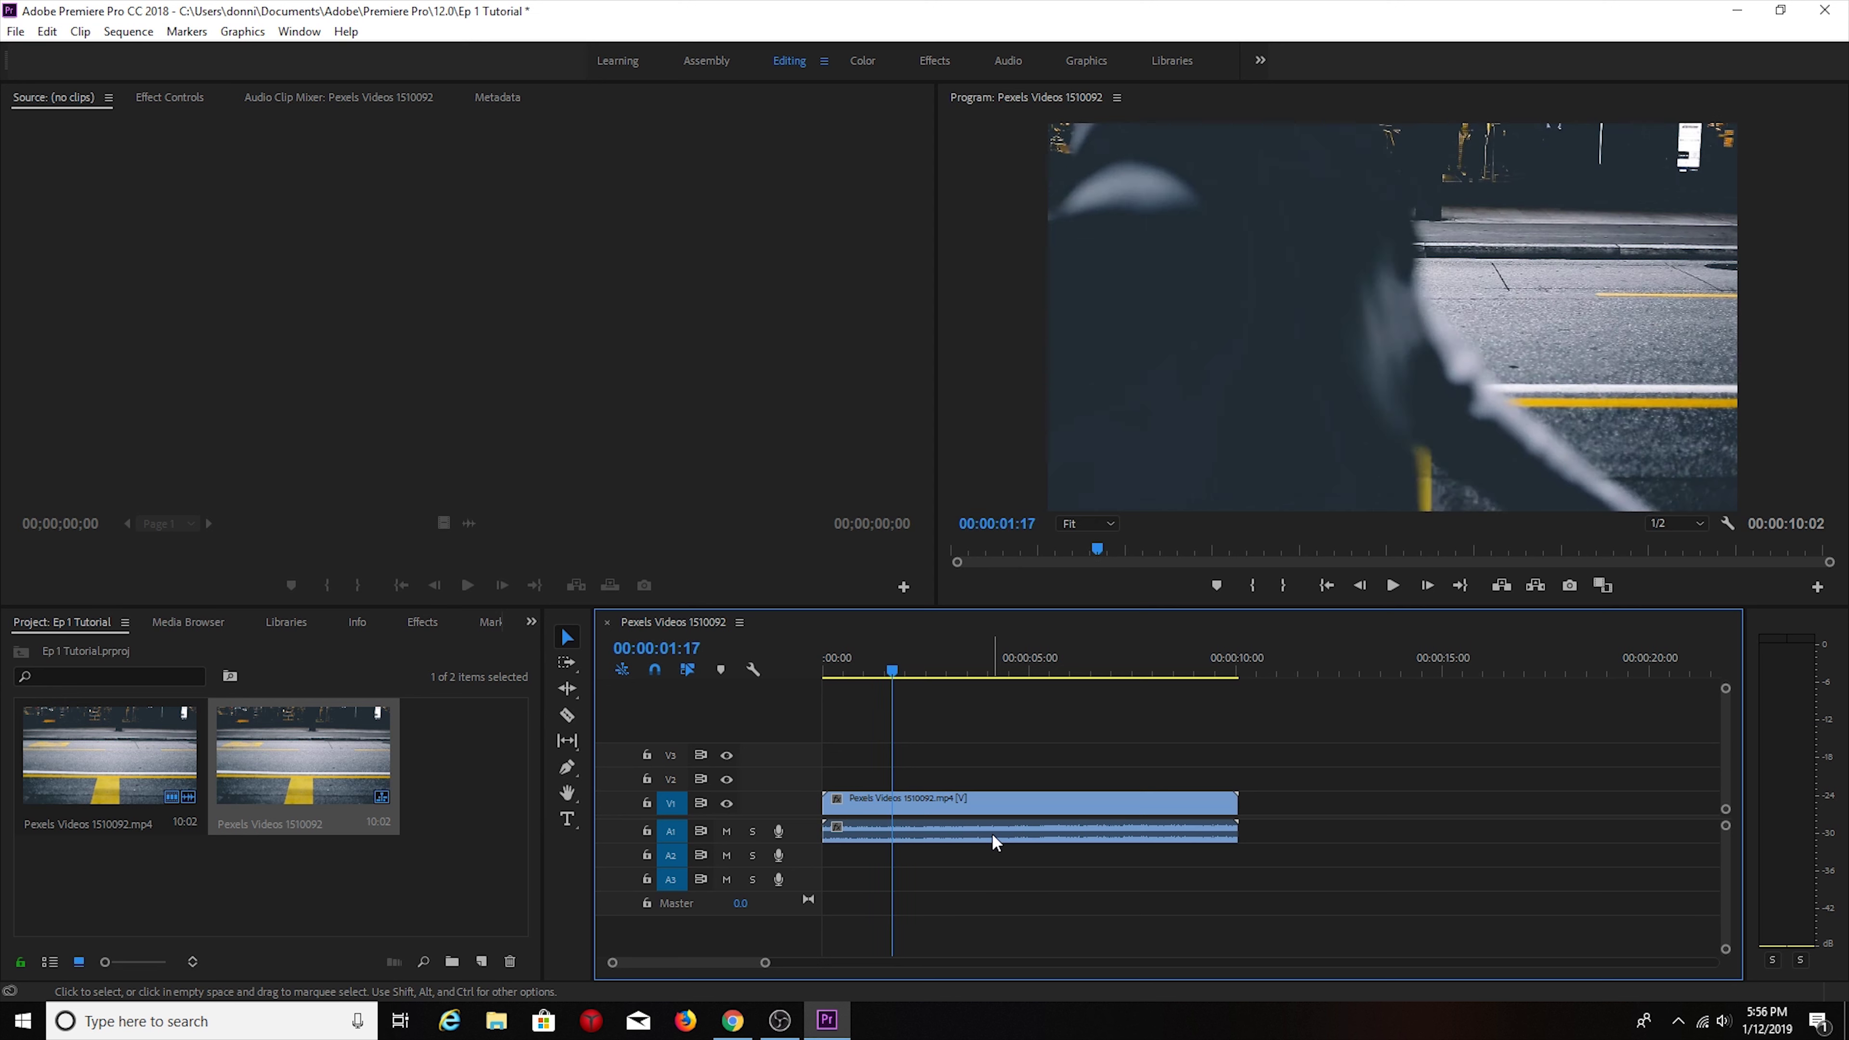
{"action": "key", "text": "Left"}
{"action": "key", "text": "Left"}
{"action": "key", "text": "Left"}
{"action": "key", "text": "Left"}
{"action": "key", "text": "Left"}
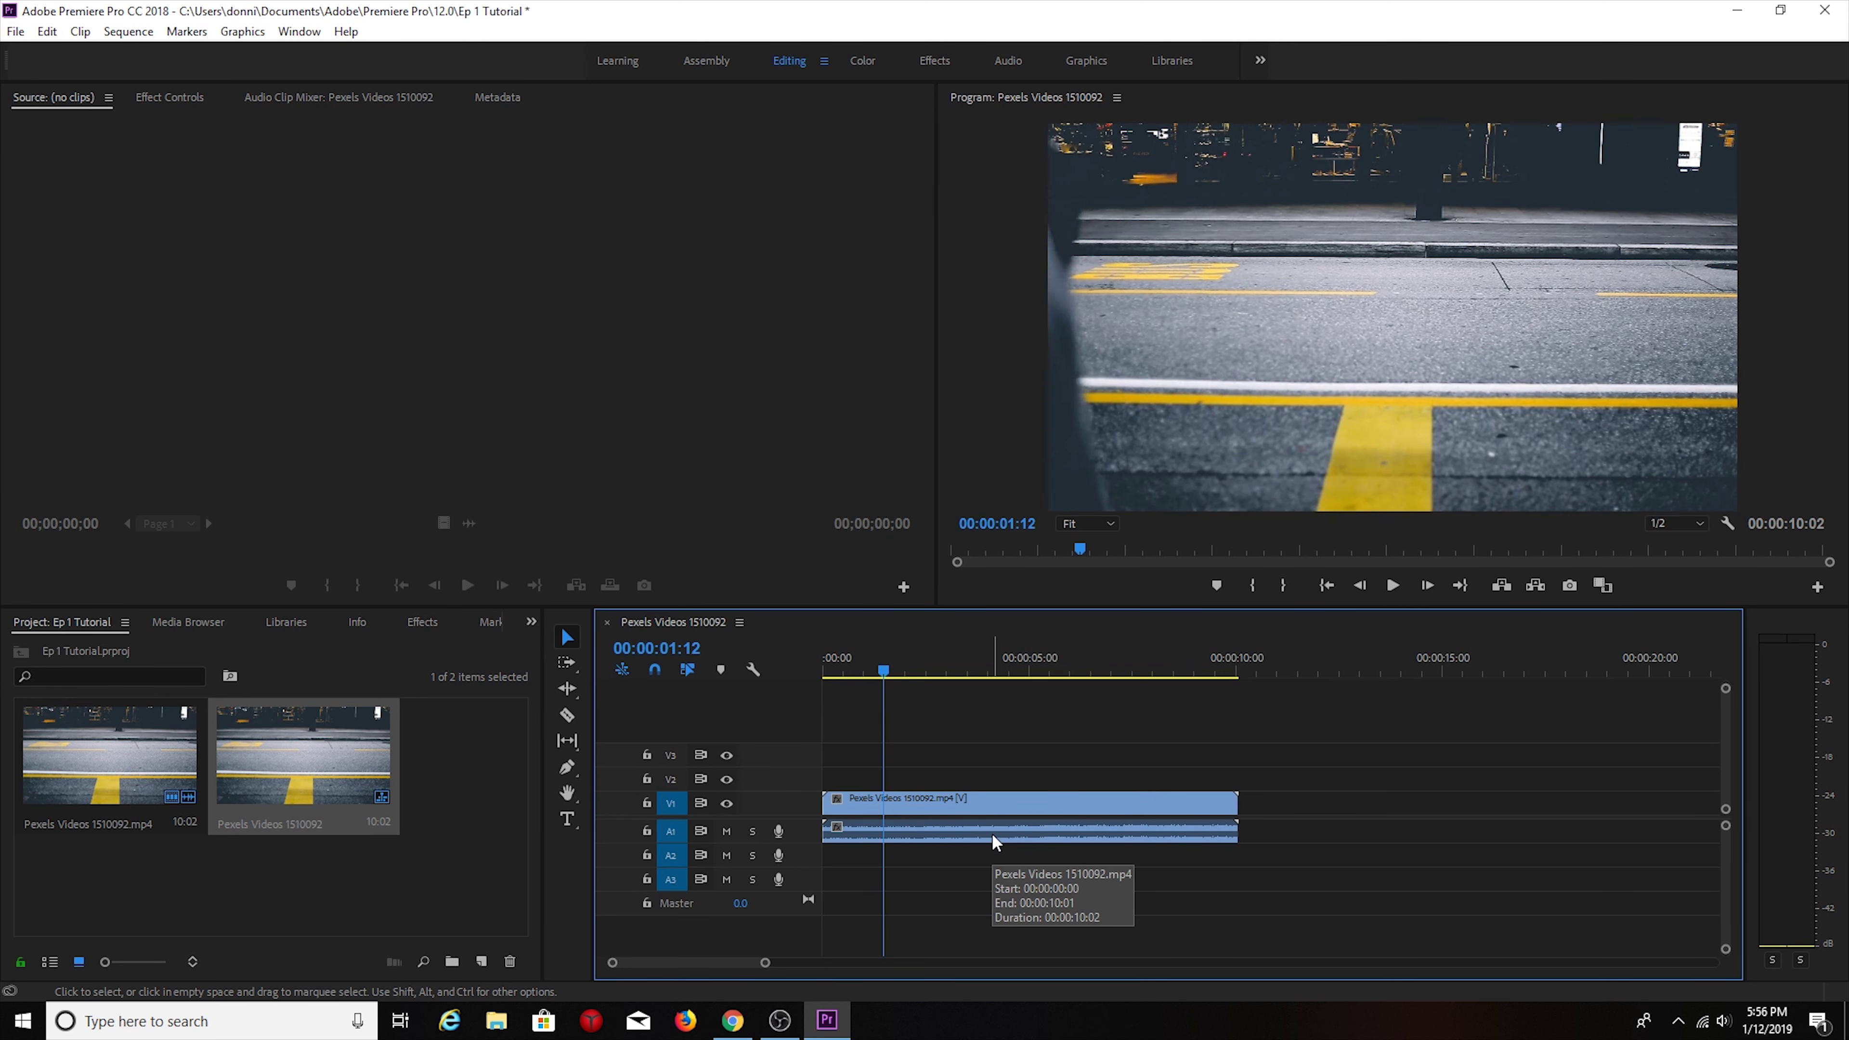
{"action": "key", "text": "Left"}
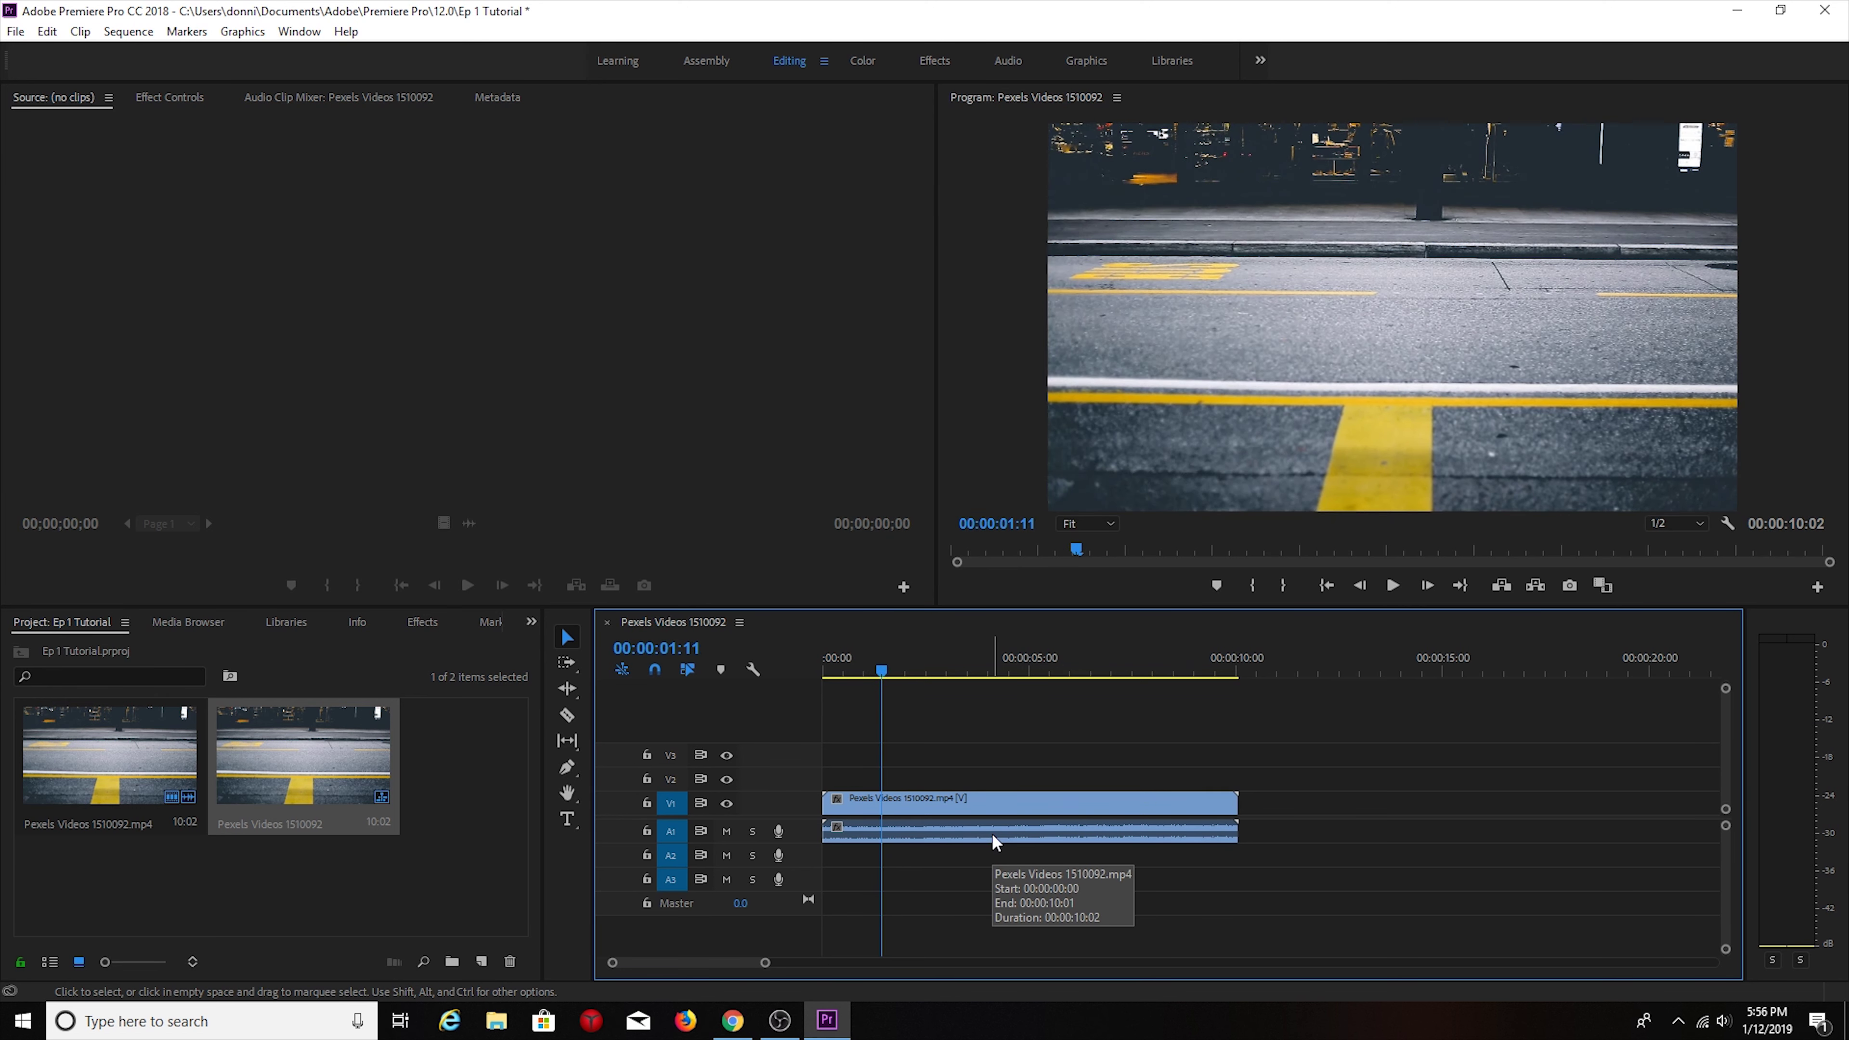
{"action": "key", "text": "Right"}
{"action": "key", "text": "Right"}
{"action": "key", "text": "Right"}
{"action": "key", "text": "Right"}
{"action": "key", "text": "Right"}
{"action": "key", "text": "Right"}
{"action": "key", "text": "Right"}
{"action": "key", "text": "Right"}
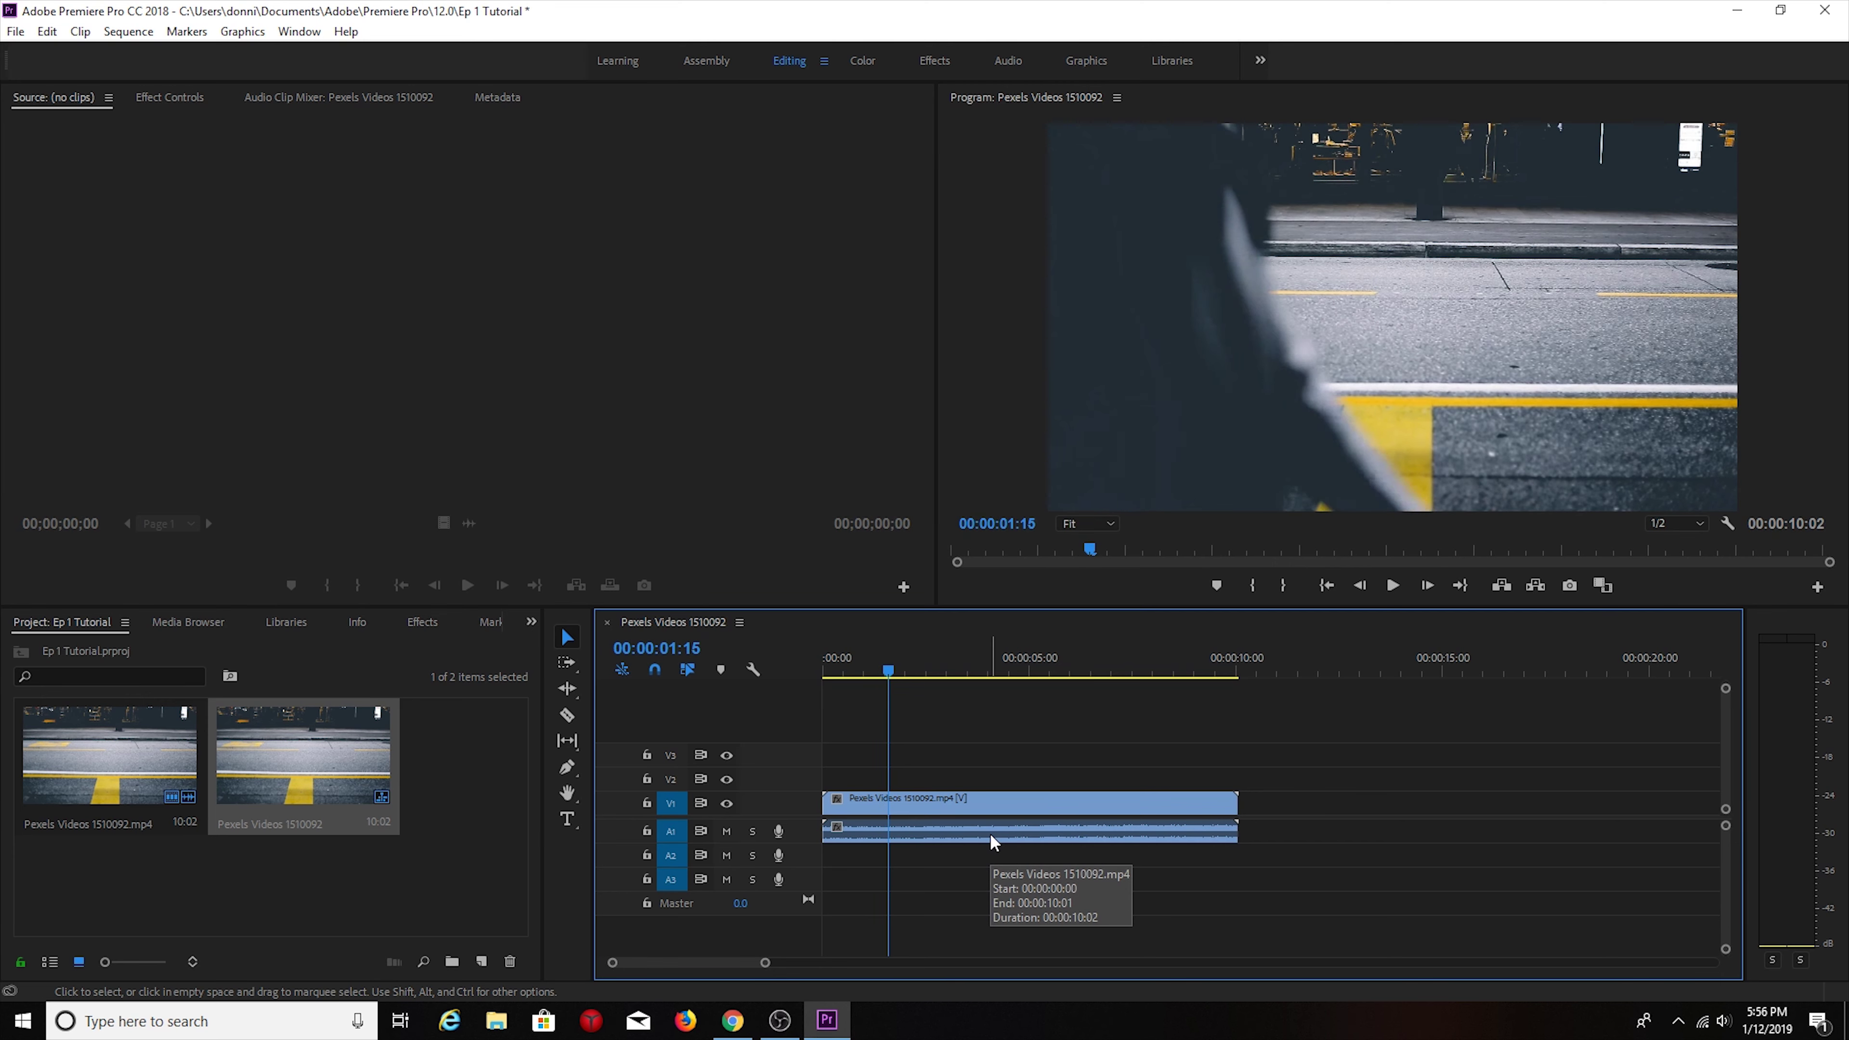
{"action": "key", "text": "Left"}
{"action": "key", "text": "Left"}
{"action": "key", "text": "Left"}
{"action": "key", "text": "Left"}
{"action": "key", "text": "Left"}
{"action": "key", "text": "Left"}
{"action": "key", "text": "Left"}
{"action": "key", "text": "Left"}
{"action": "key", "text": "Left"}
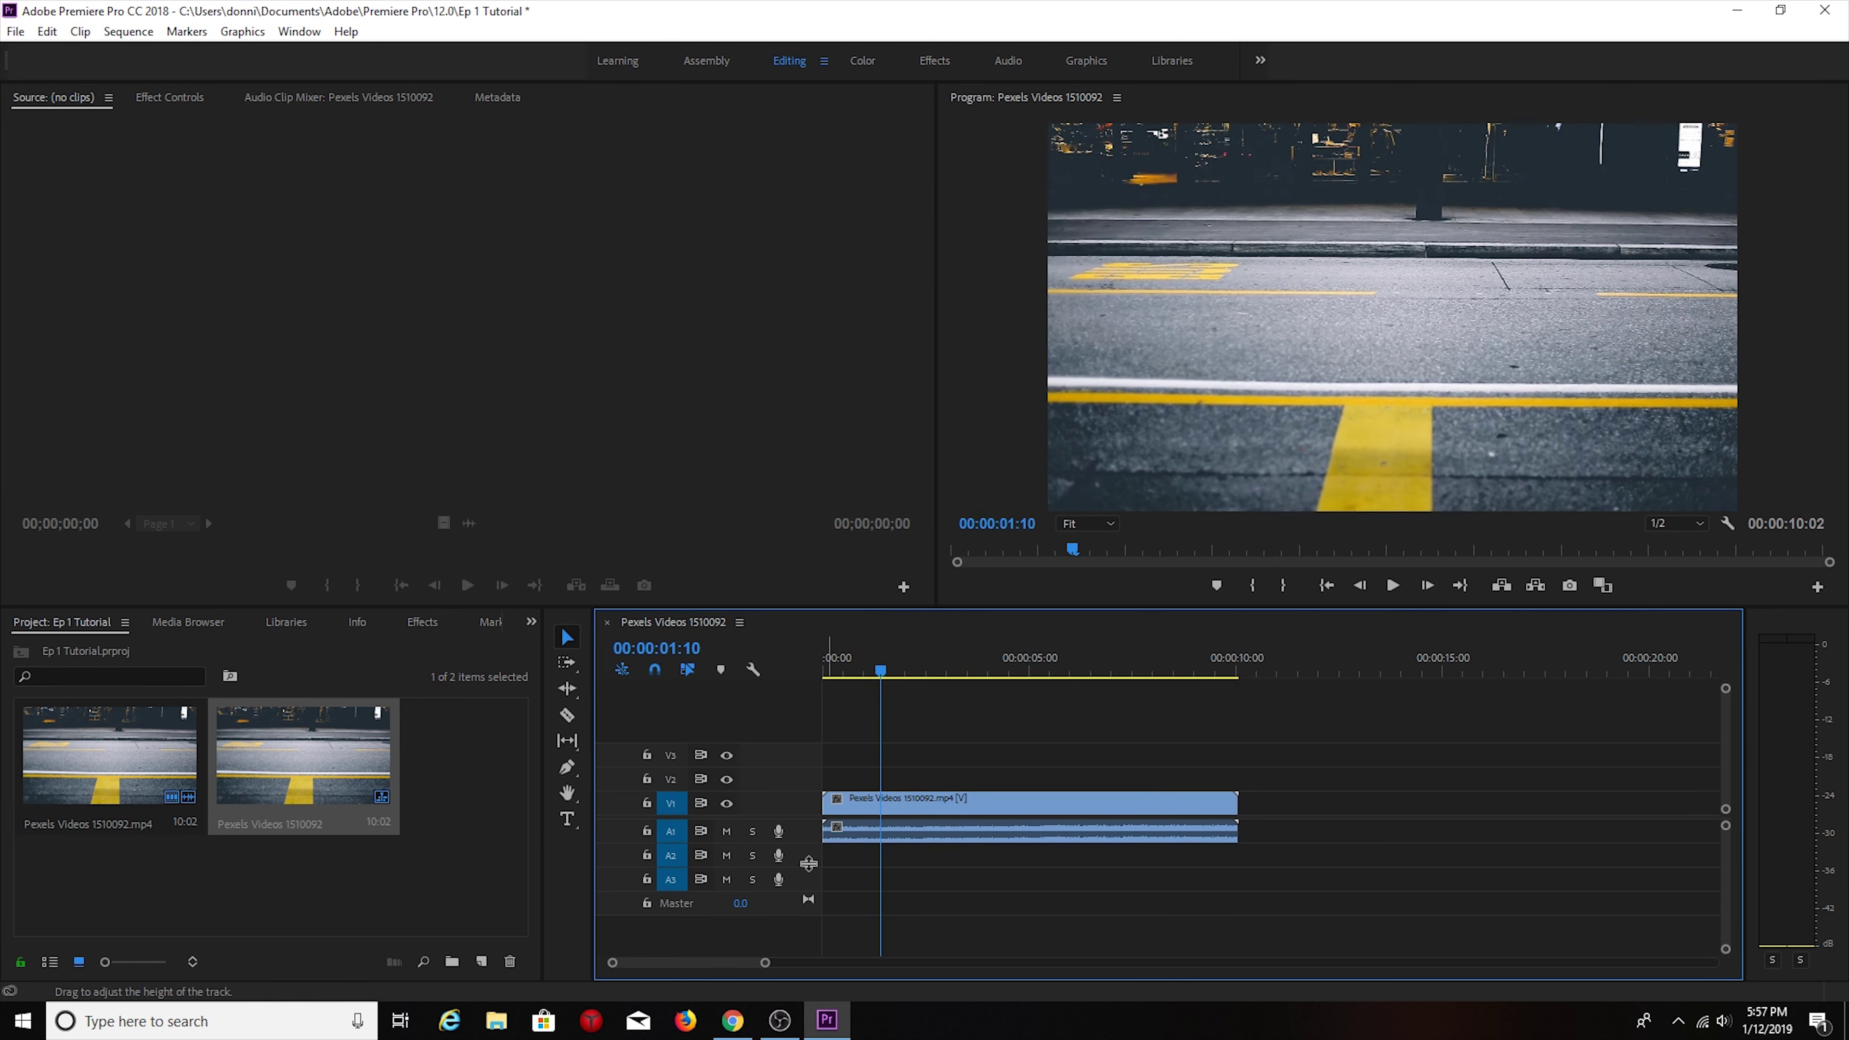
{"action": "key", "text": "Right"}
{"action": "key", "text": "Right"}
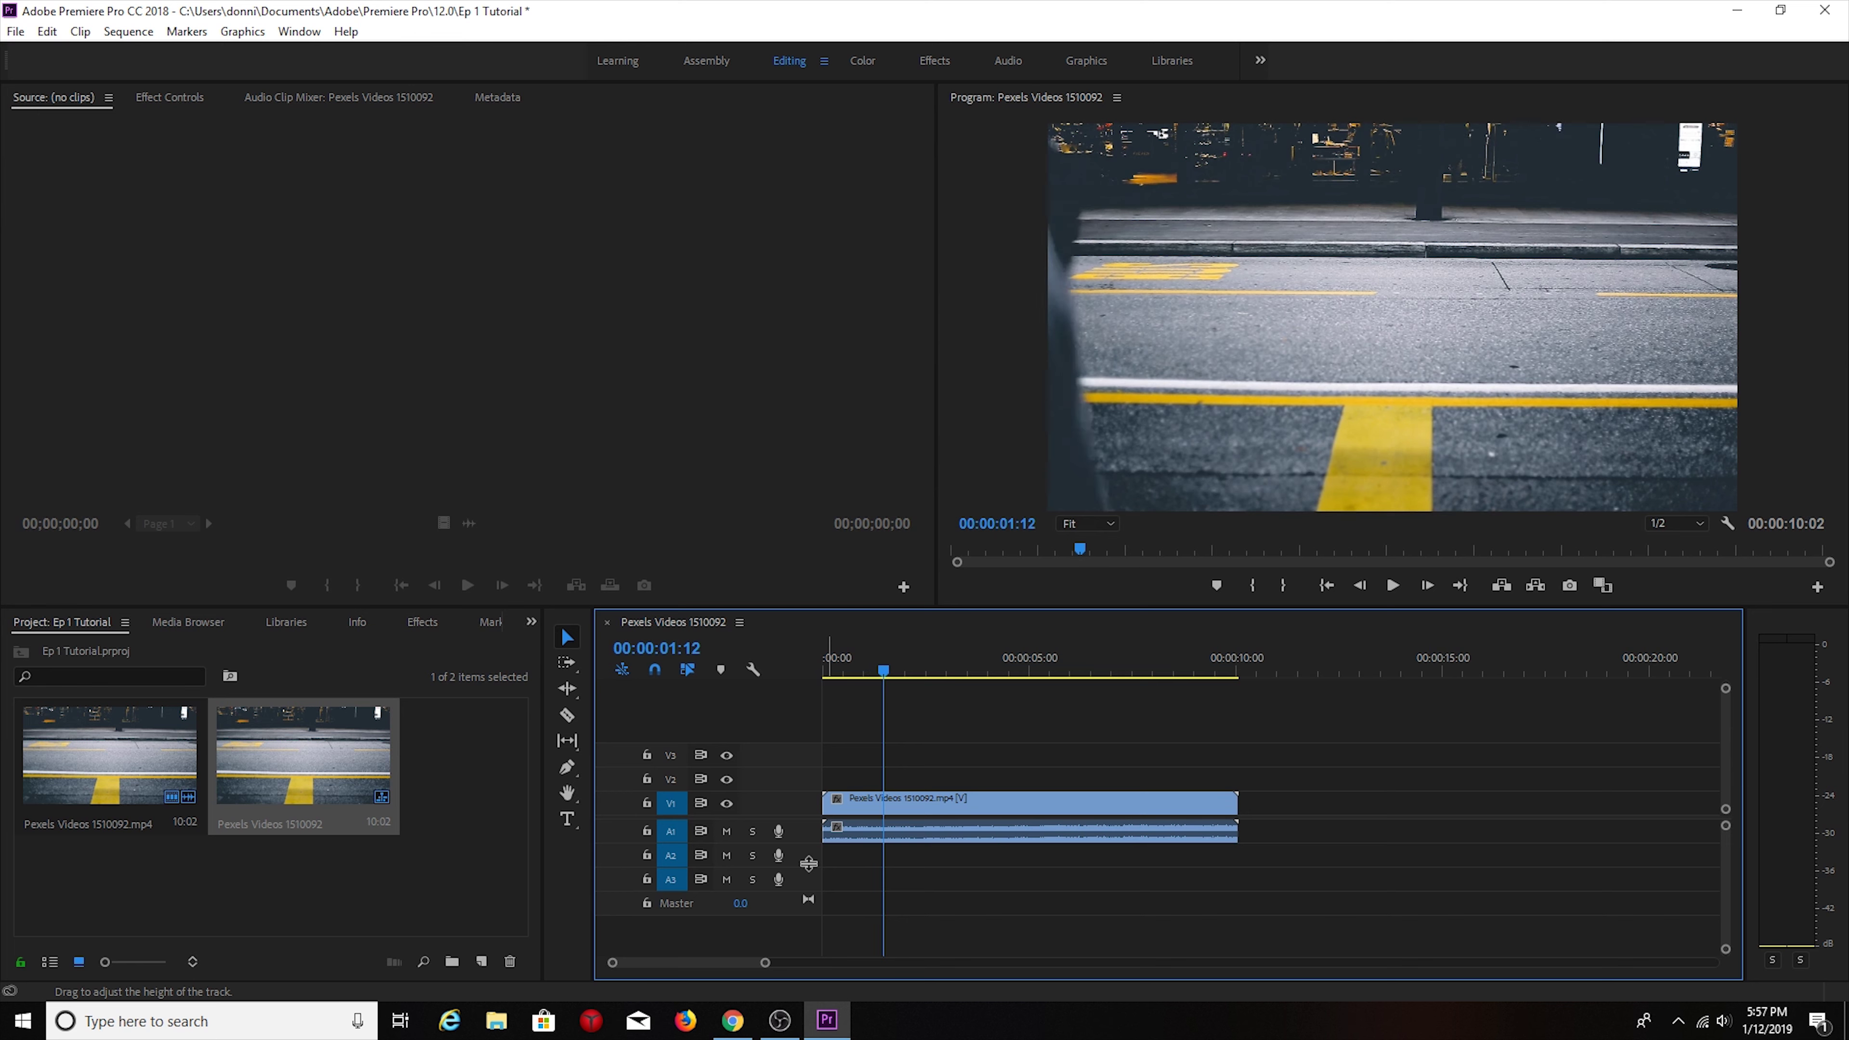
{"action": "key", "text": "Left"}
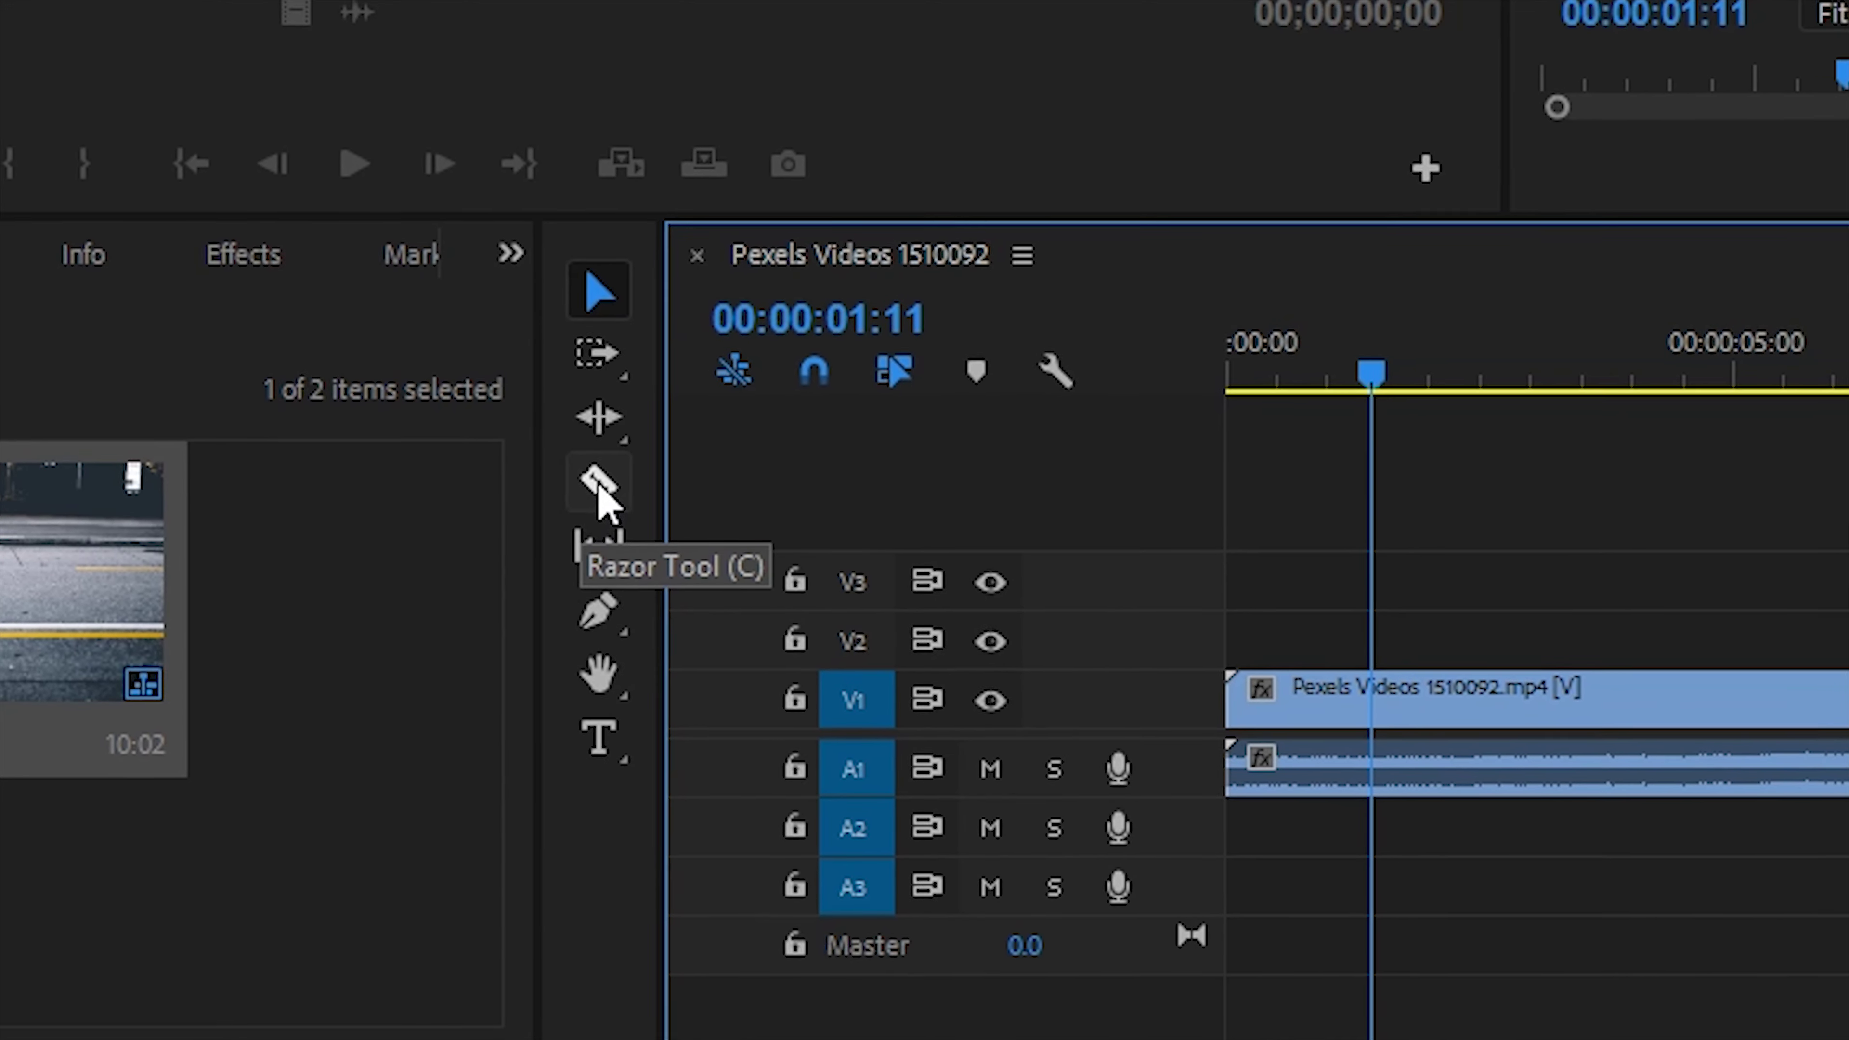
Step: Split the clip at the playhead, 00:00:01:11, with the Razor tool and go back to the Selection tool
{"action": "left_click", "coordinate": [598, 484]}
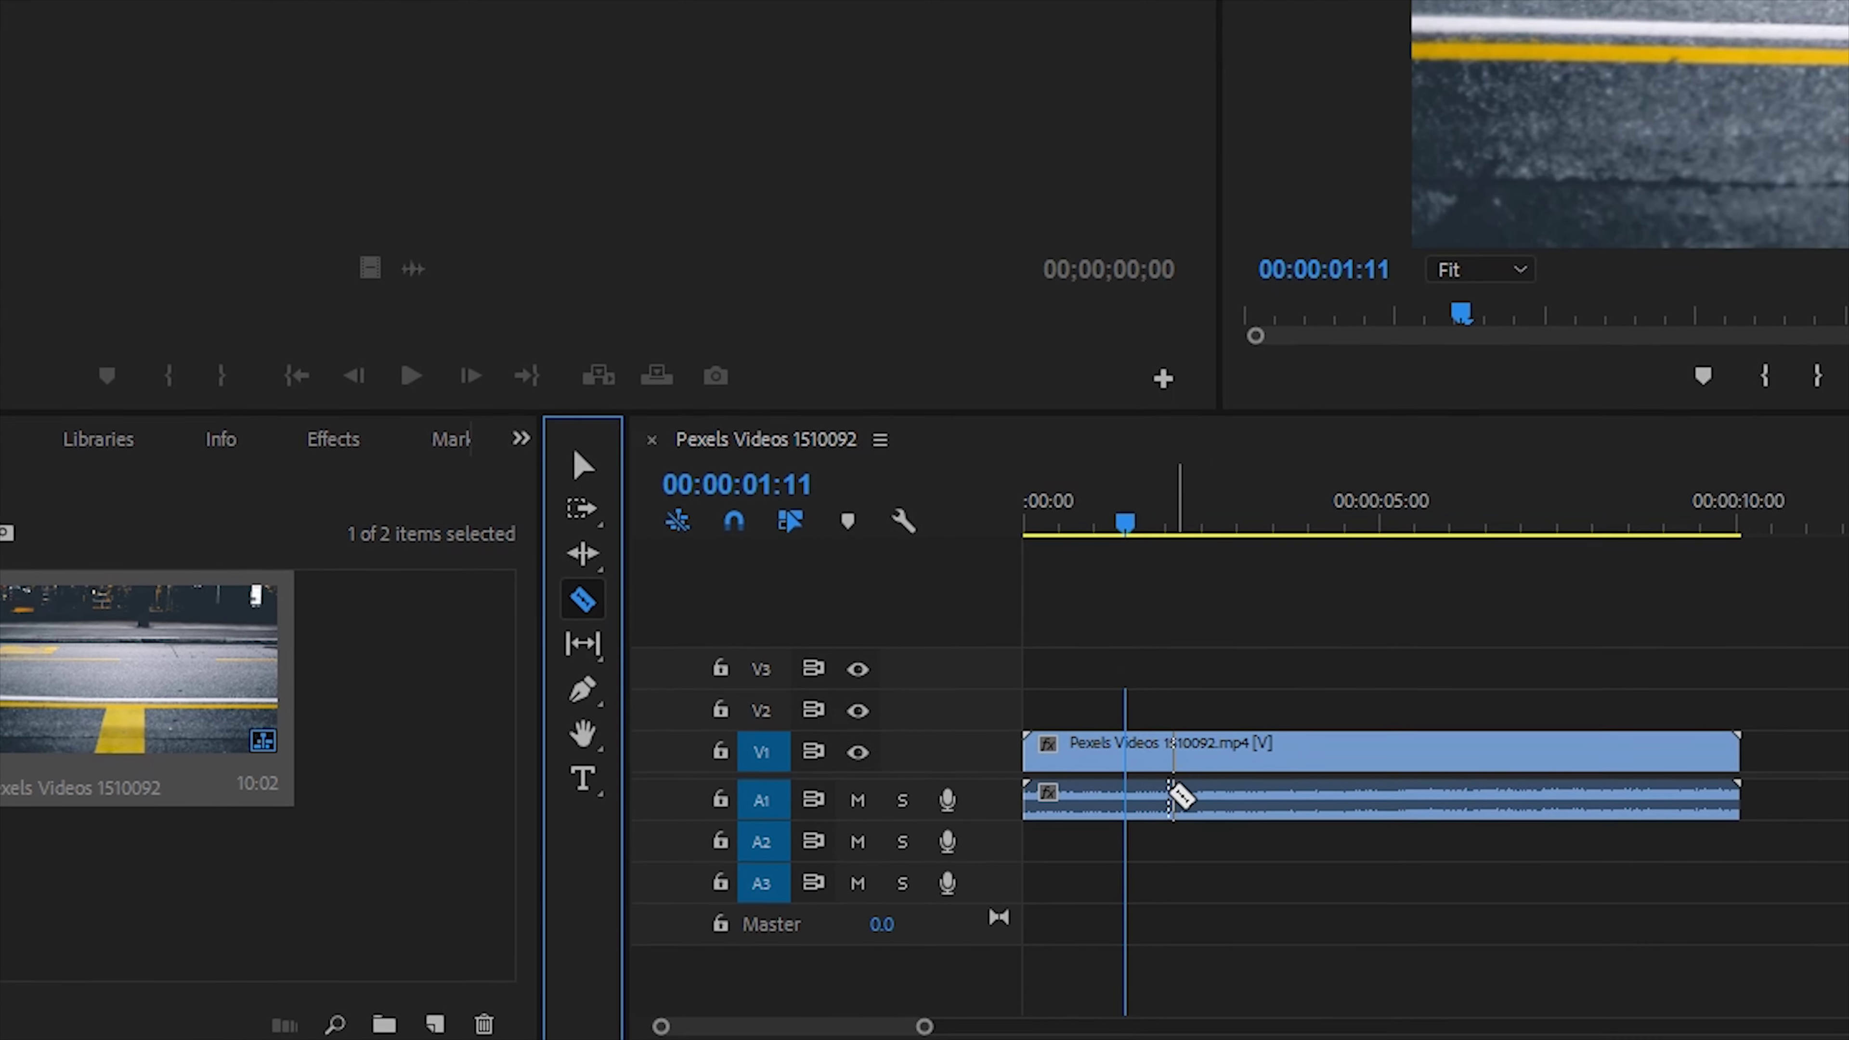
{"action": "left_click", "coordinate": [1130, 750]}
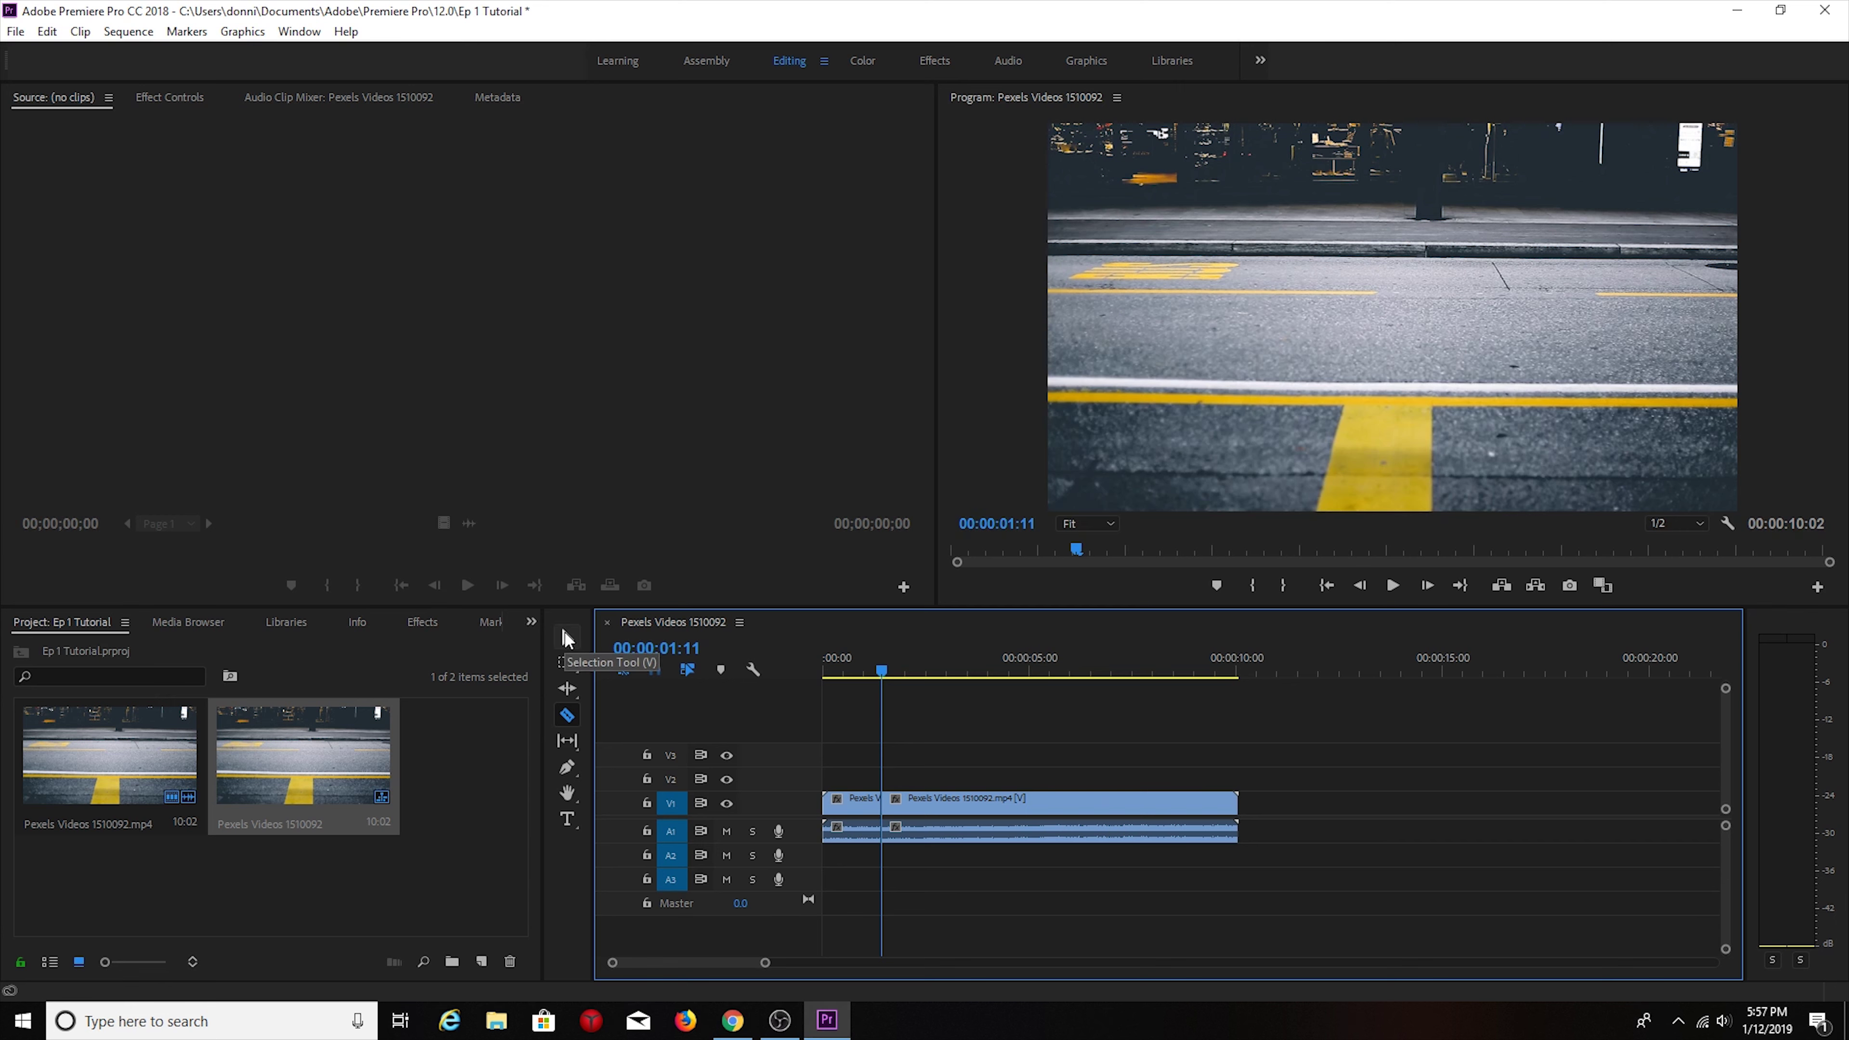
{"action": "left_click", "coordinate": [568, 639]}
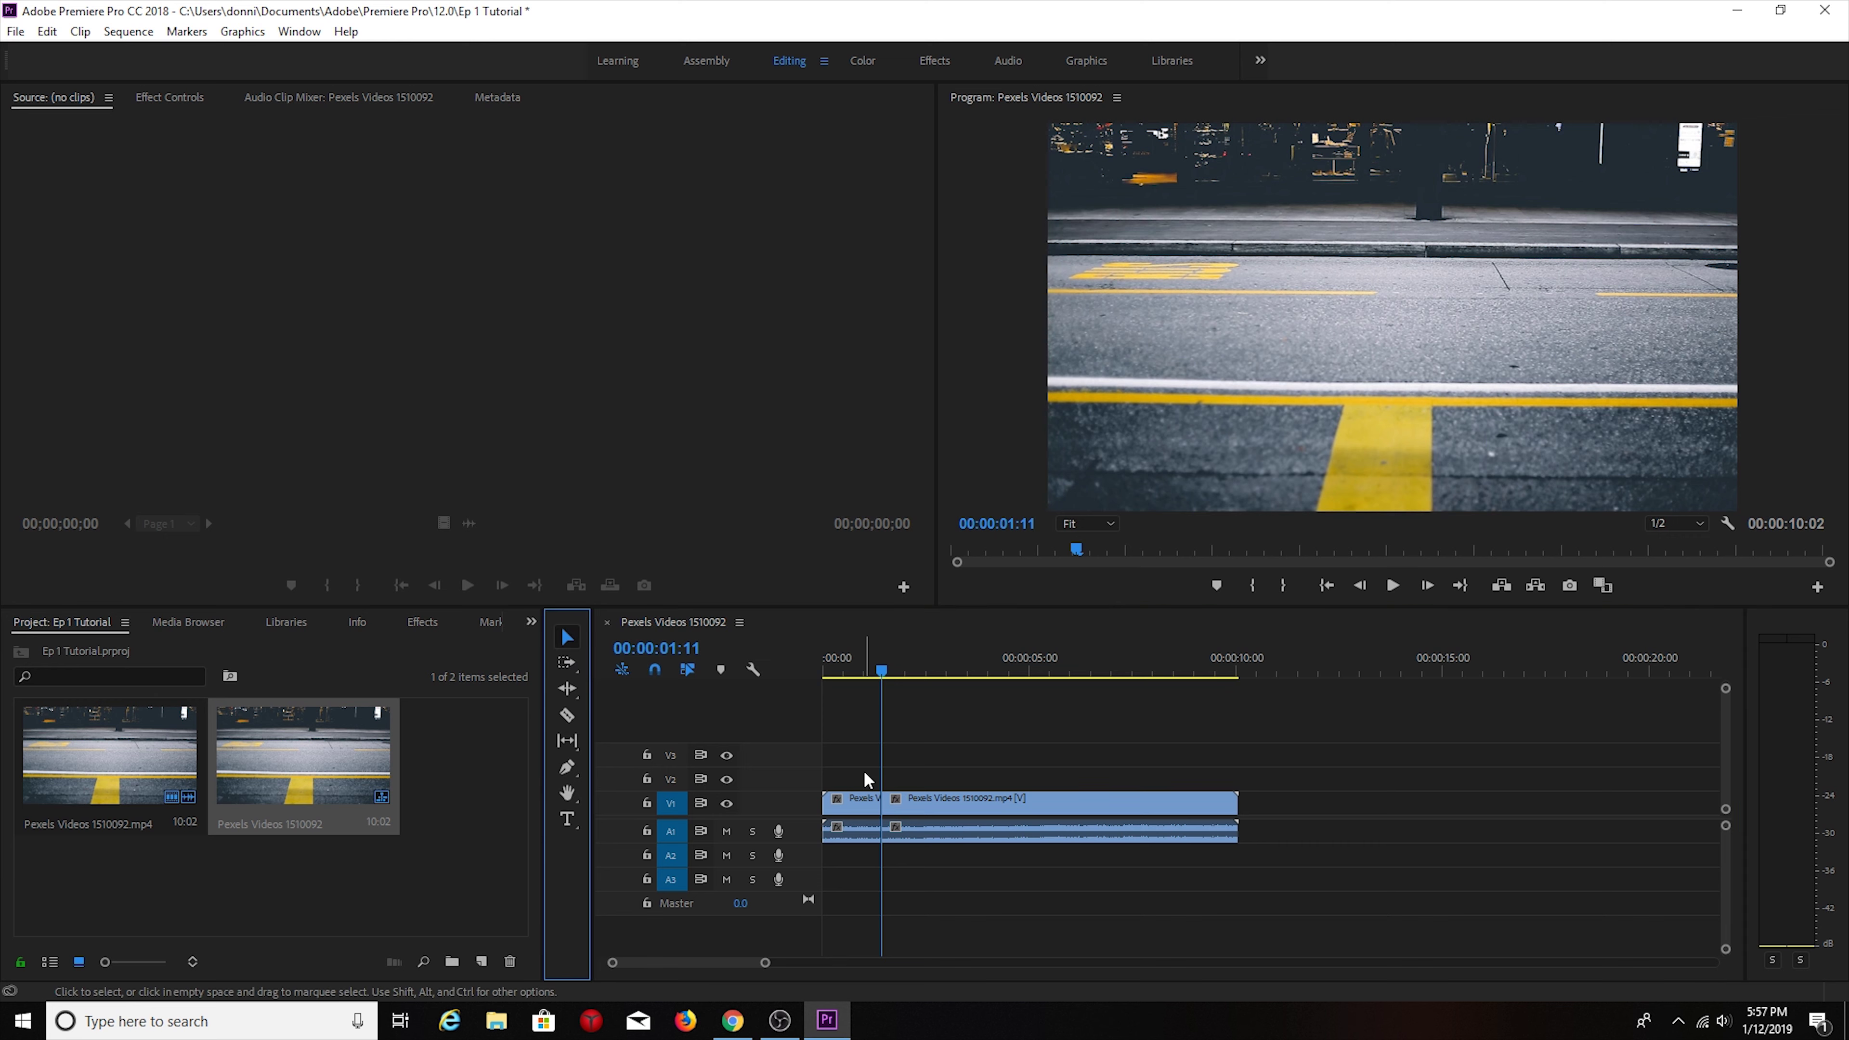
{"action": "key", "text": "c"}
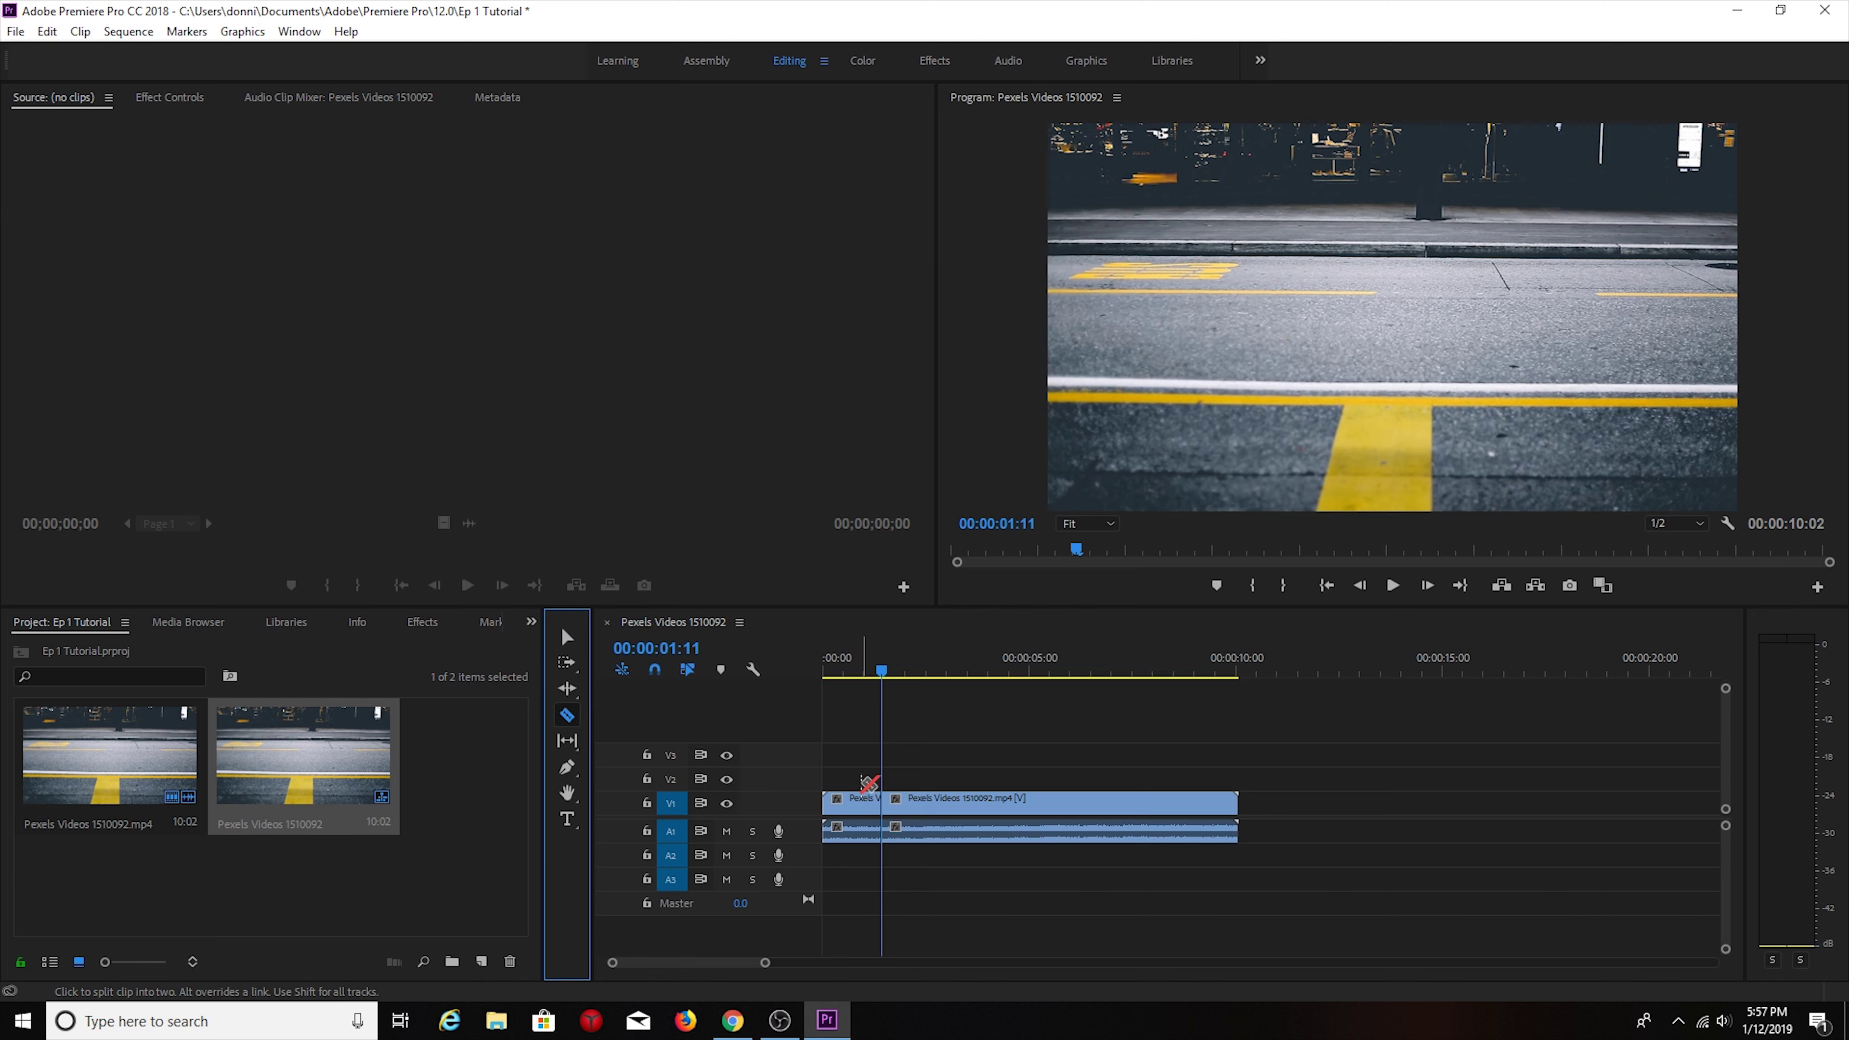
{"action": "key", "text": "v"}
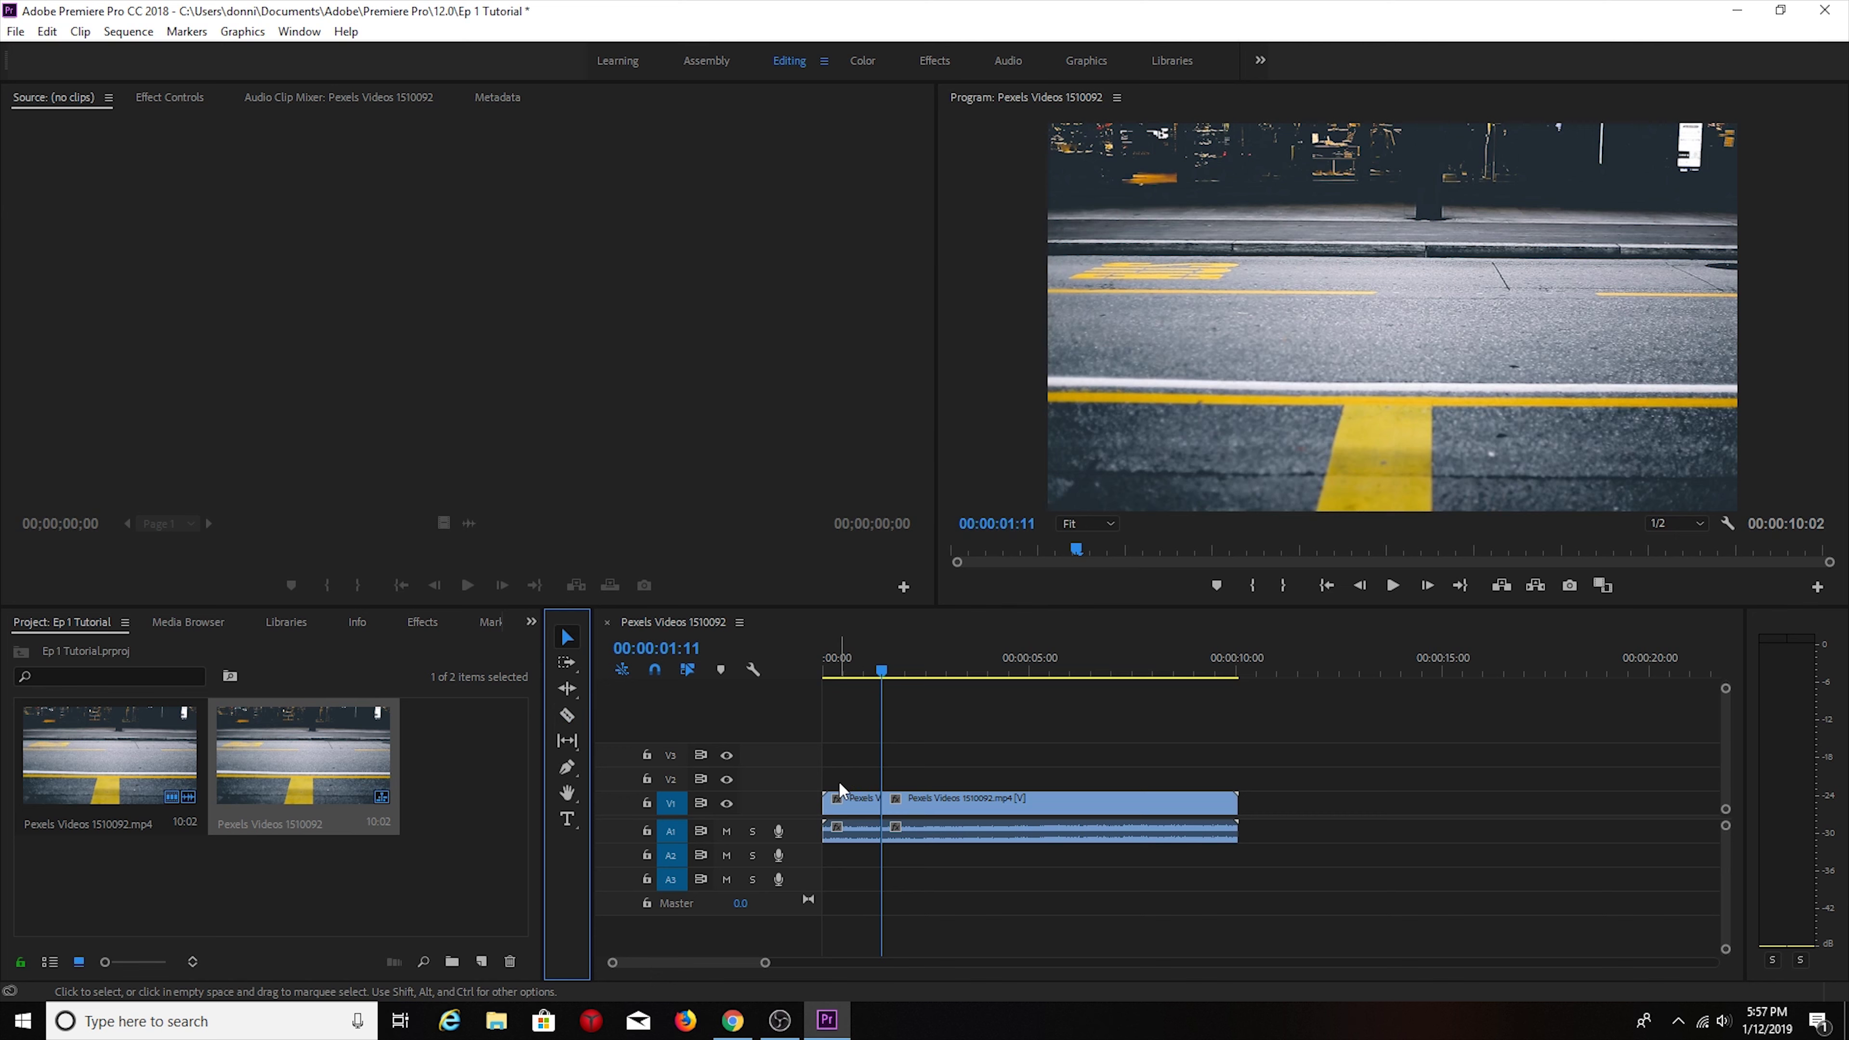
Step: Delete the short first segment before the cut and move the remaining clip to the start of the sequence
{"action": "left_click", "coordinate": [864, 808]}
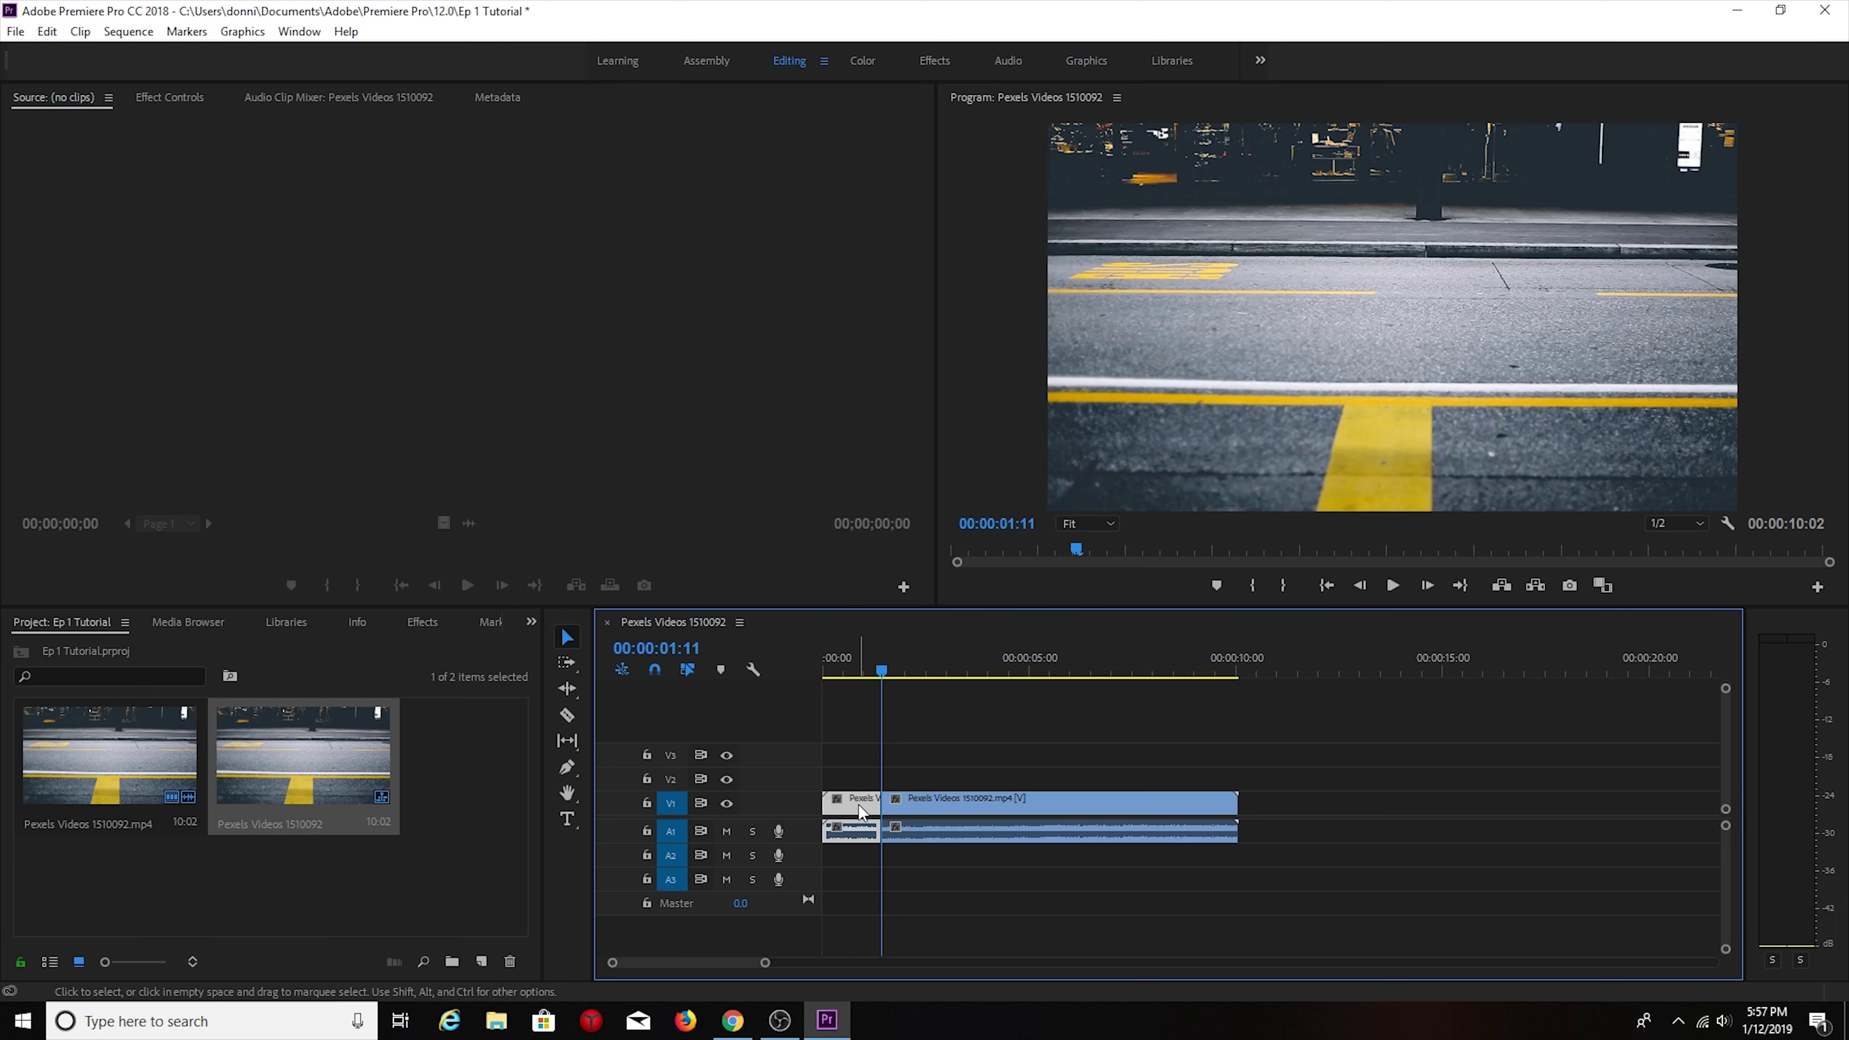
{"action": "key", "text": "Delete"}
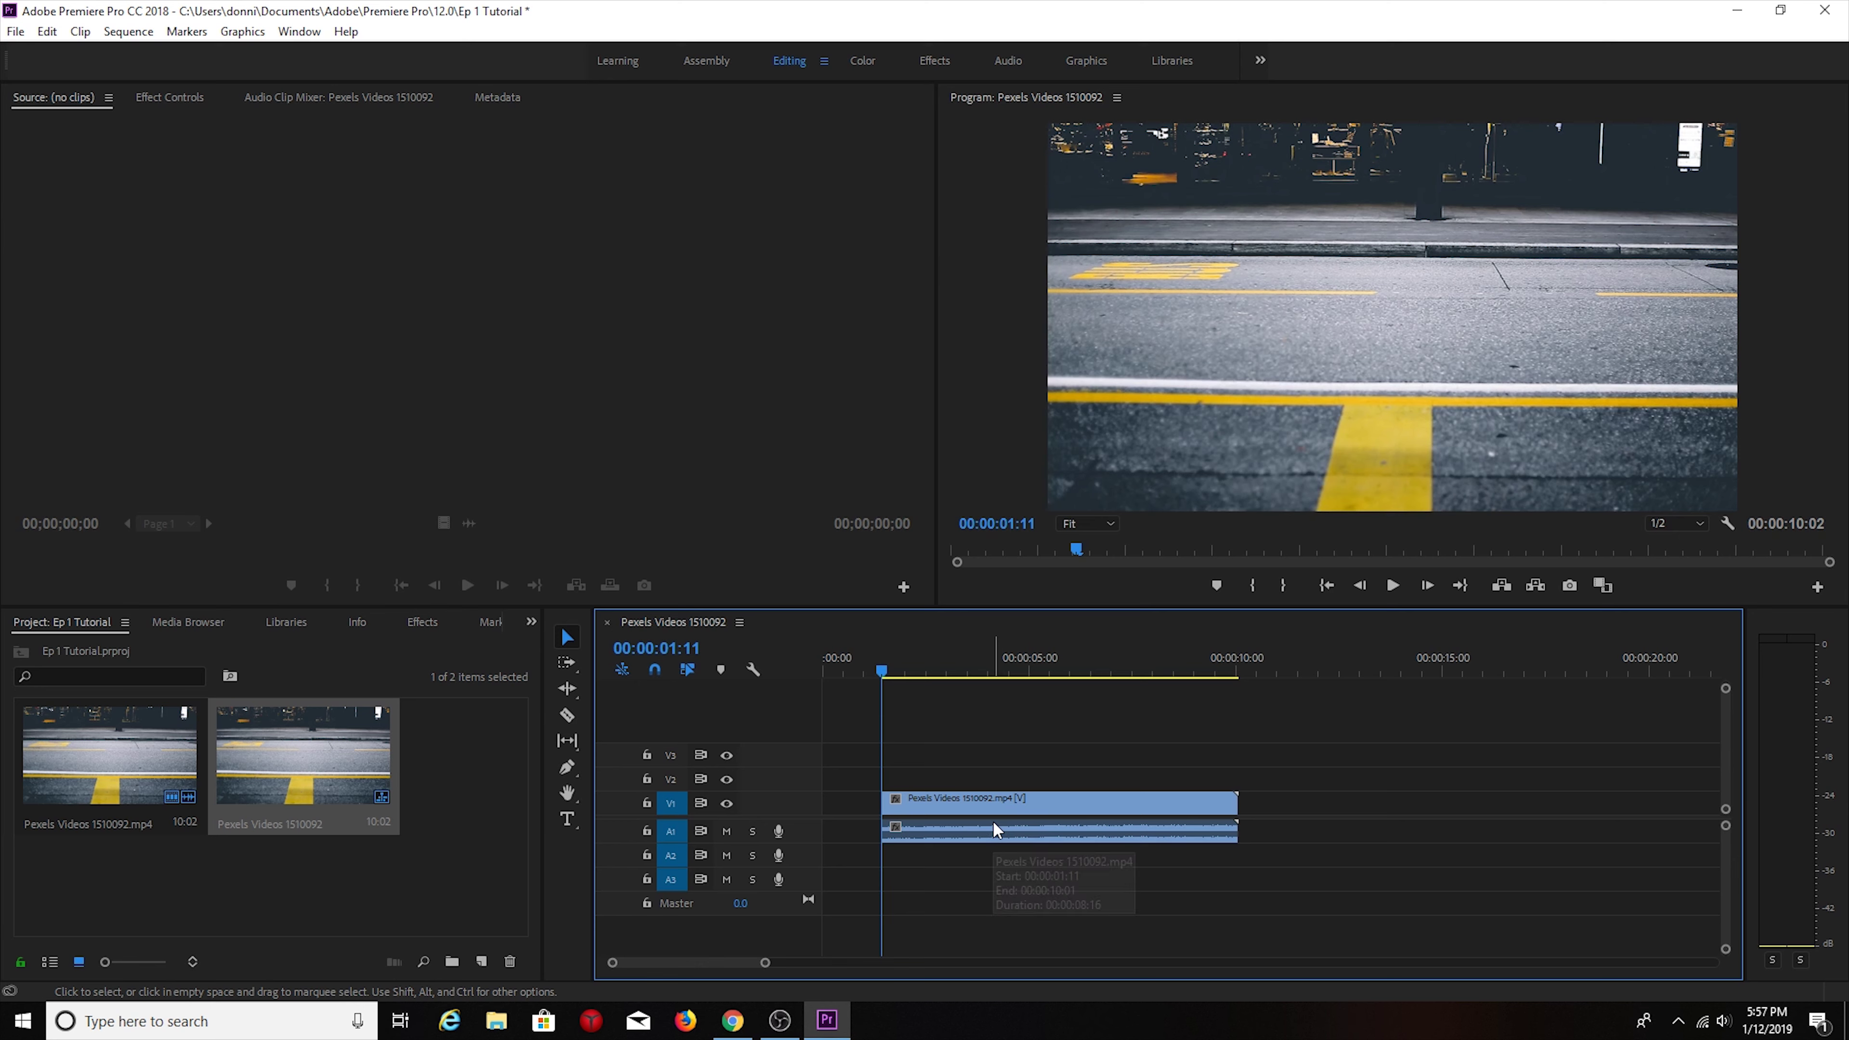
{"action": "left_click_drag", "start_coordinate": [1164, 797], "coordinate": [1091, 812]}
Step: Preview the opening second of the trimmed sequence twice from the start, pausing and returning the playhead to the start in between
{"action": "key", "text": "Home"}
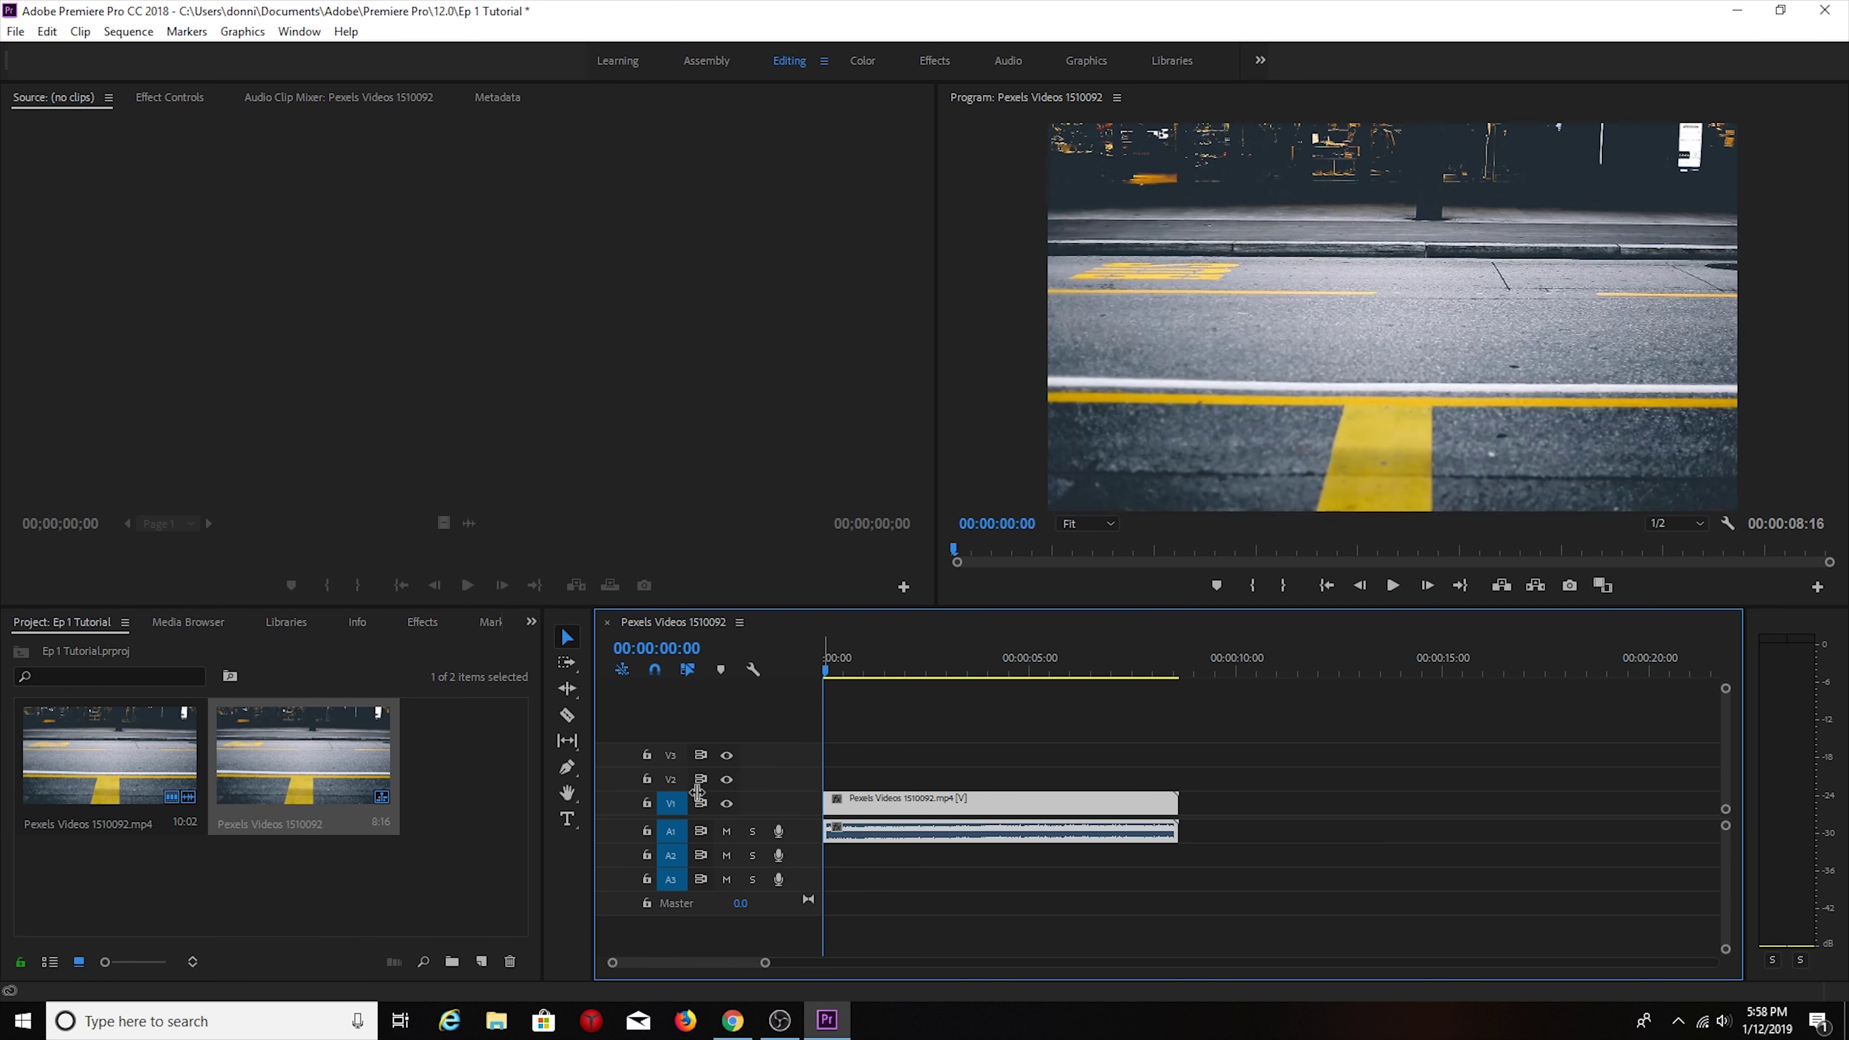
{"action": "key", "text": "space"}
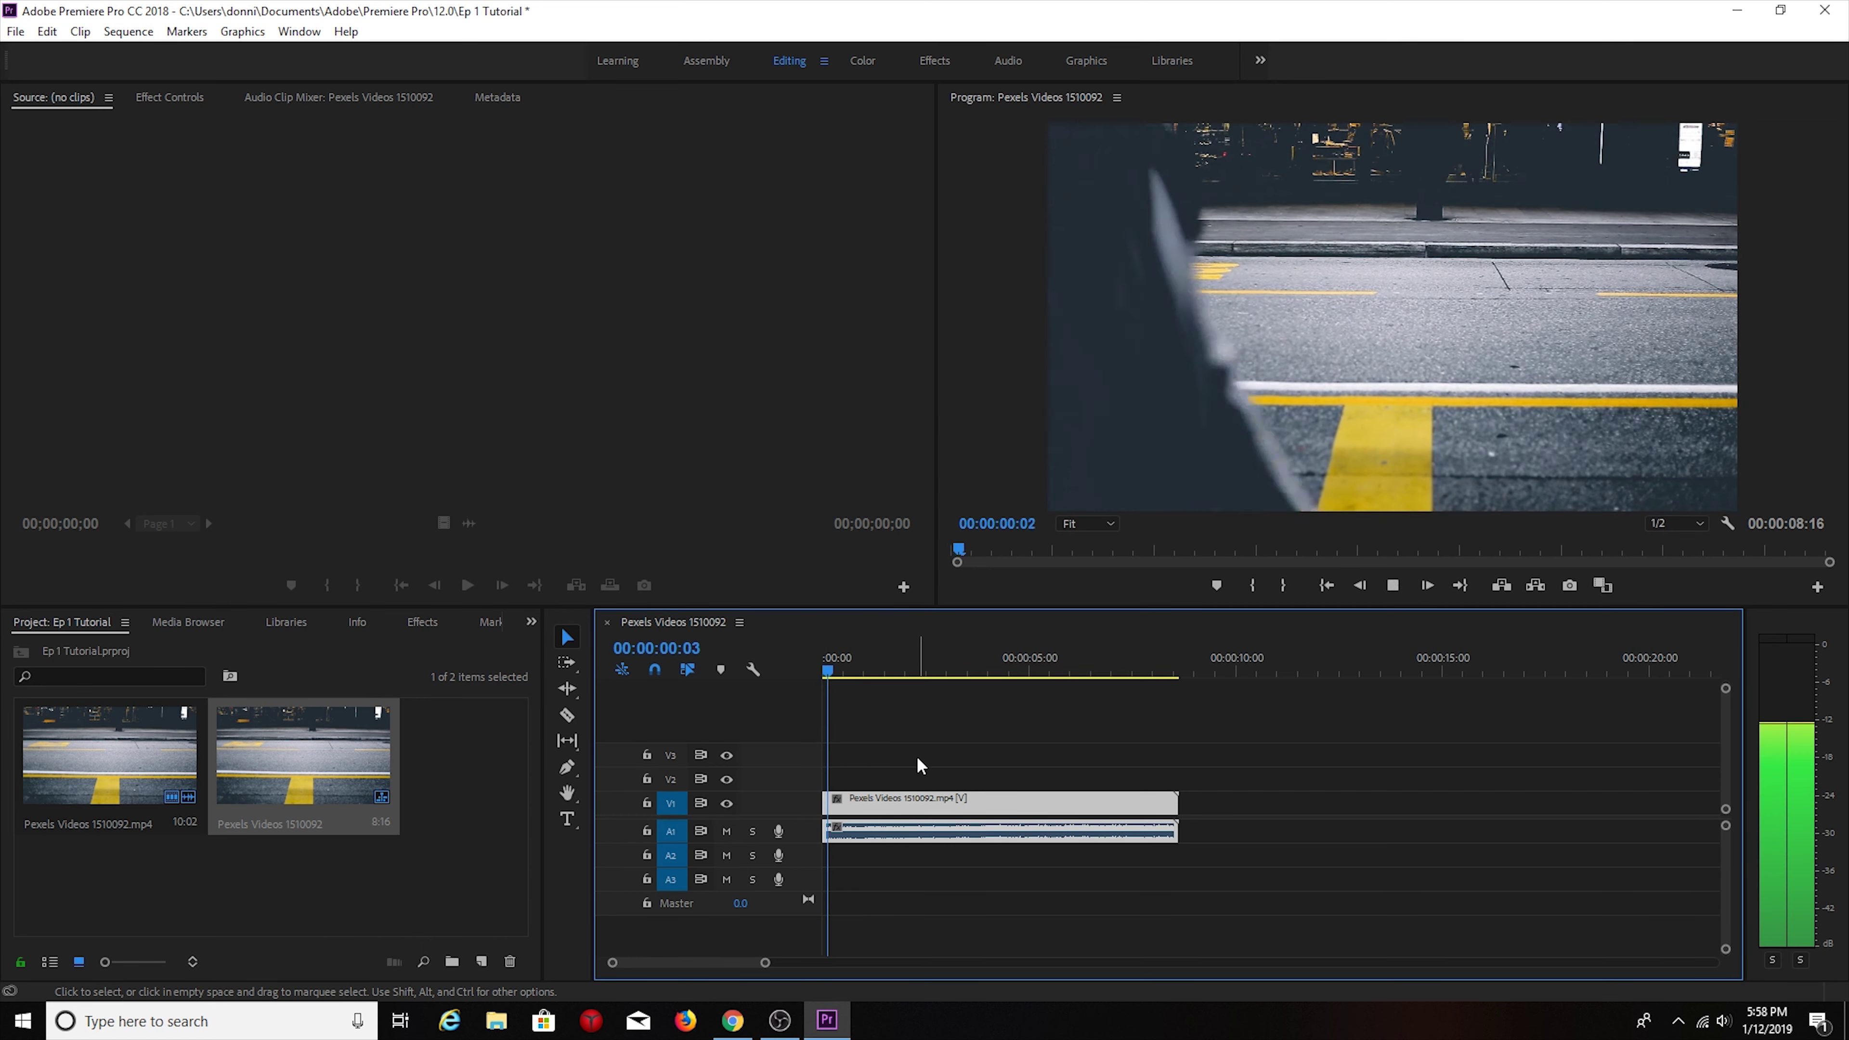
{"action": "key", "text": "space"}
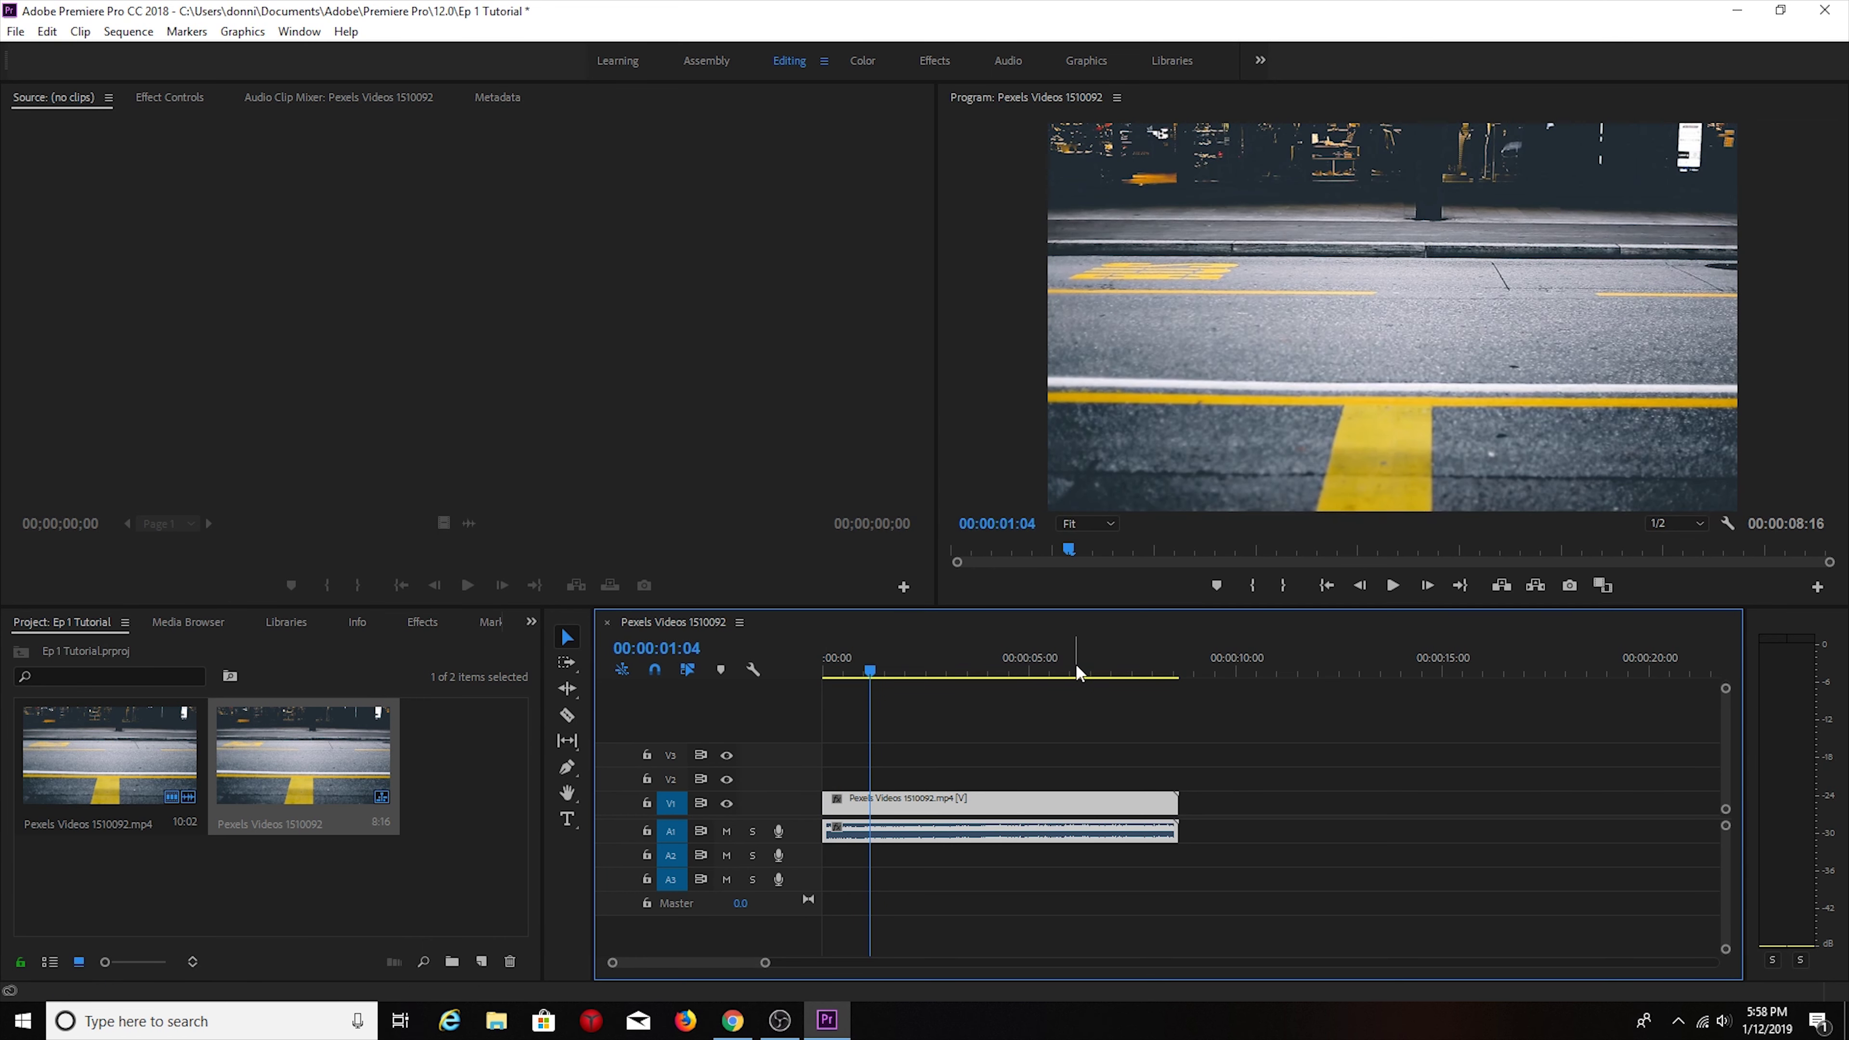
{"action": "left_click", "coordinate": [850, 666]}
{"action": "left_click_drag", "start_coordinate": [841, 726], "coordinate": [818, 722]}
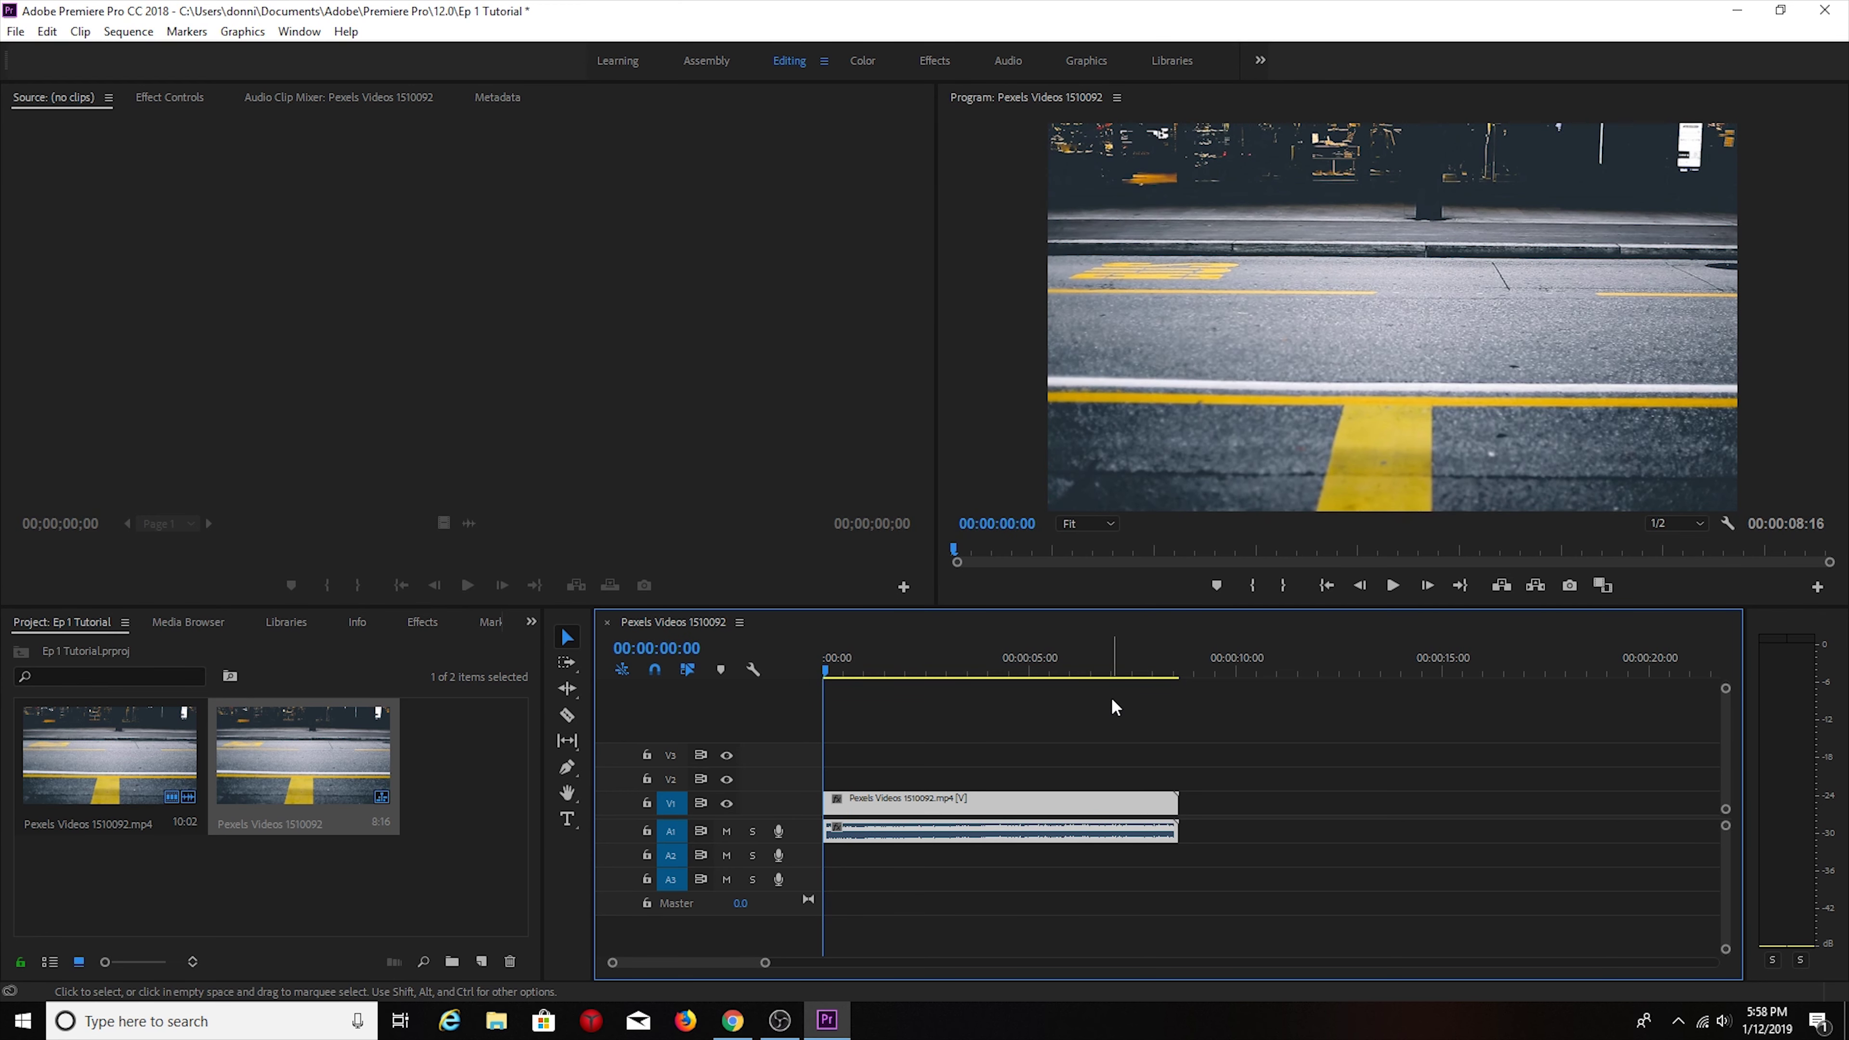
{"action": "key", "text": "space"}
{"action": "key", "text": "space"}
{"action": "key", "text": "space"}
{"action": "key", "text": "space"}
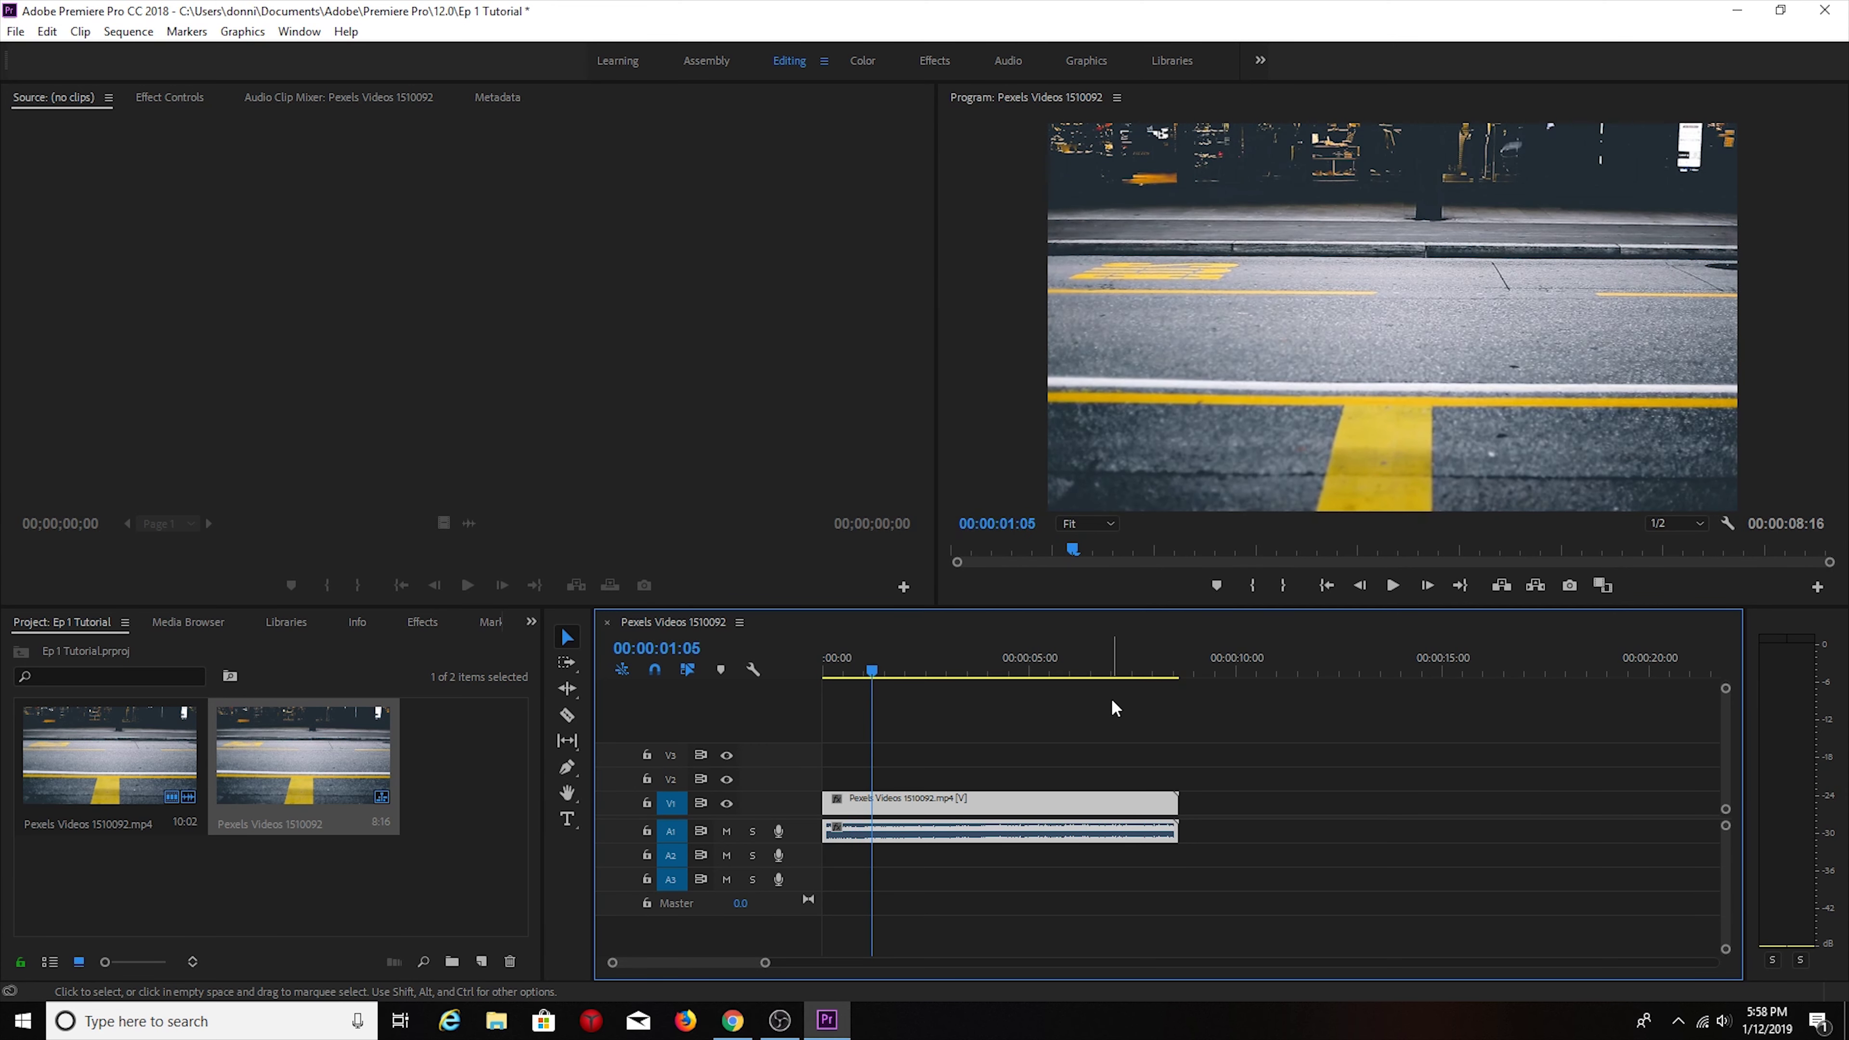
Step: Play on until the red car enters the shot, pause, and move the playhead back to 00:00:07:02, before the car appears
{"action": "key", "text": "space"}
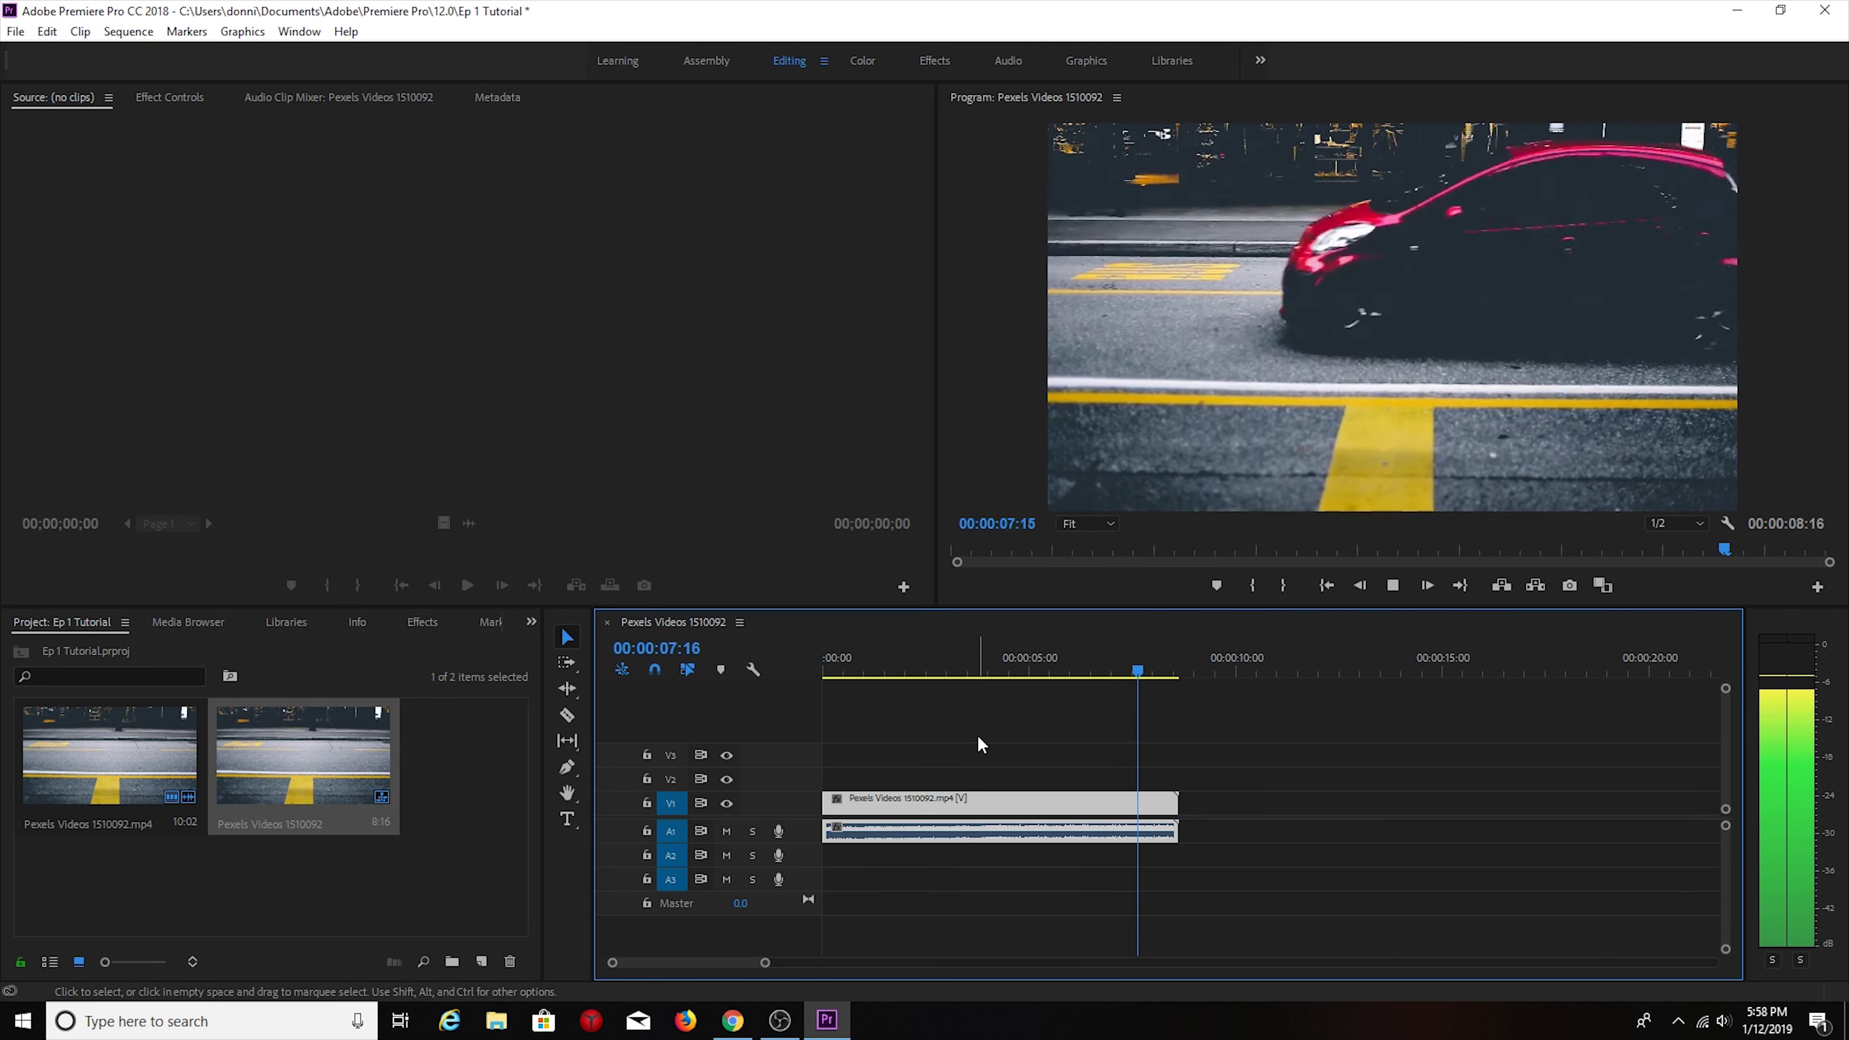
{"action": "key", "text": "space"}
{"action": "left_click_drag", "start_coordinate": [1147, 762], "coordinate": [1114, 758]}
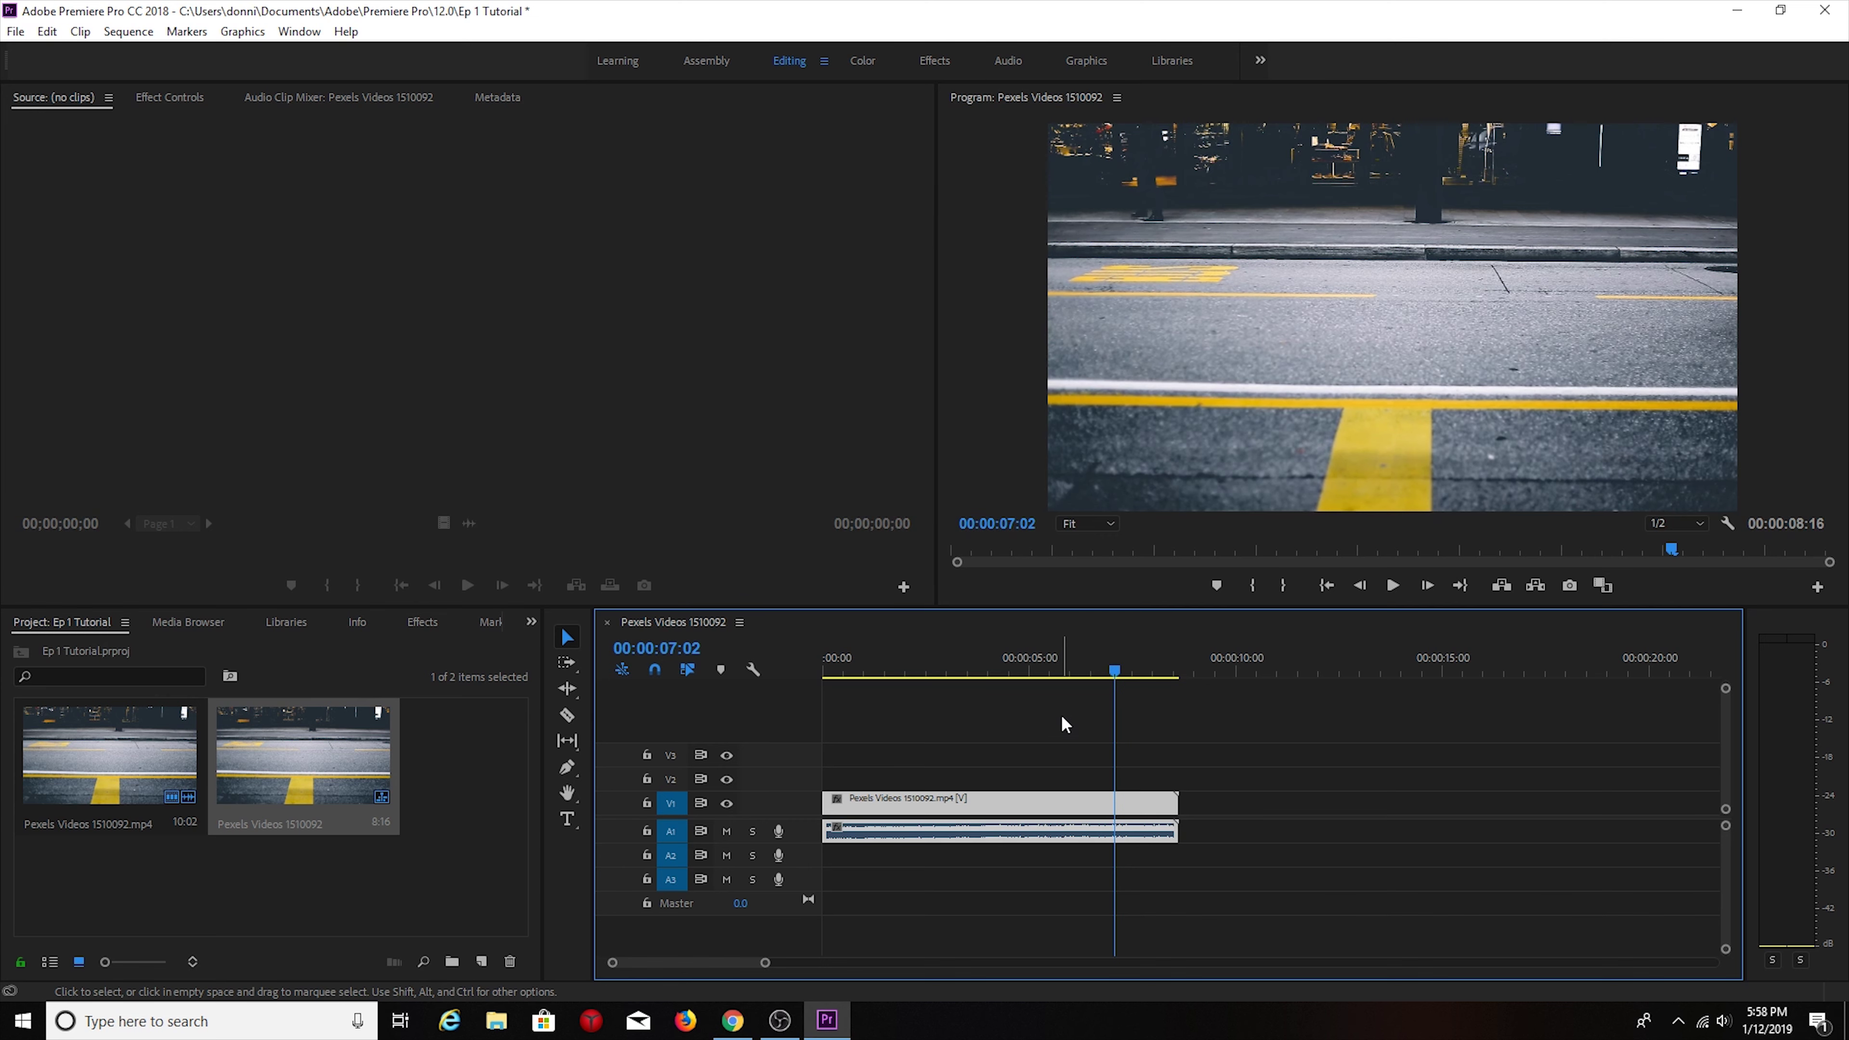
{"action": "key", "text": "space"}
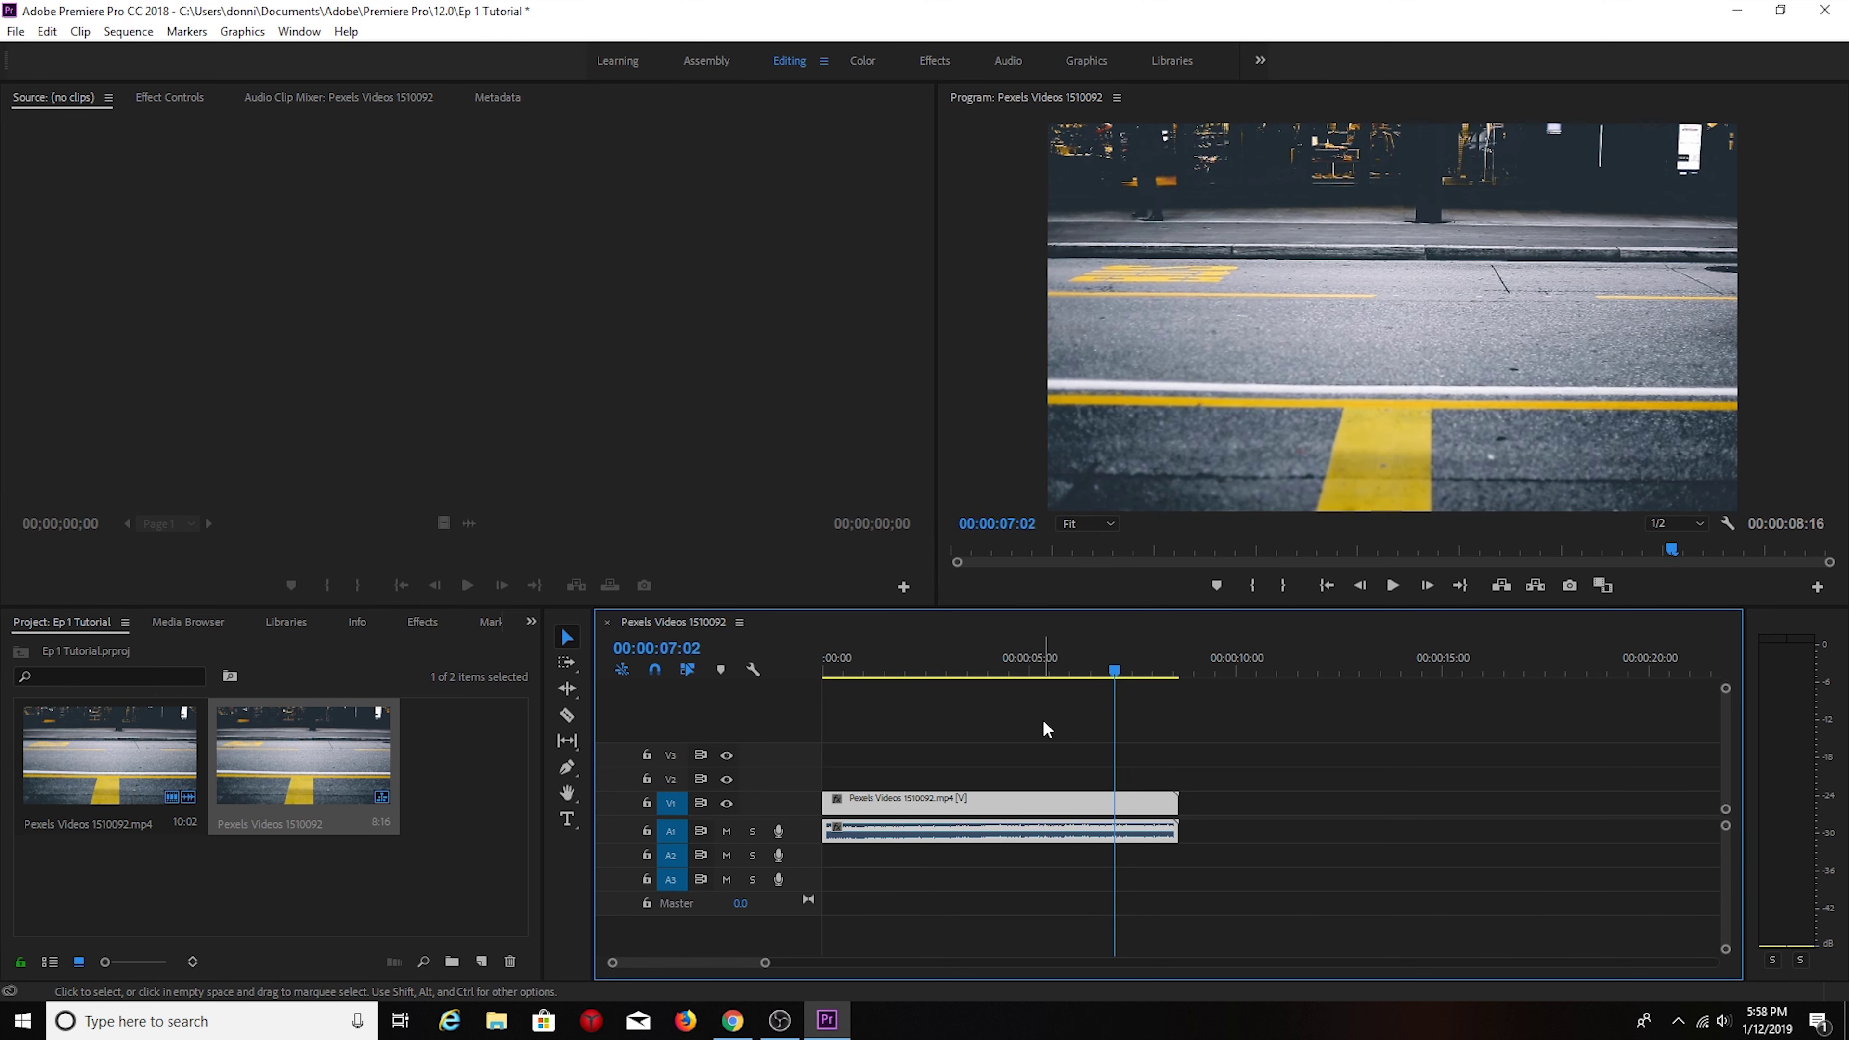